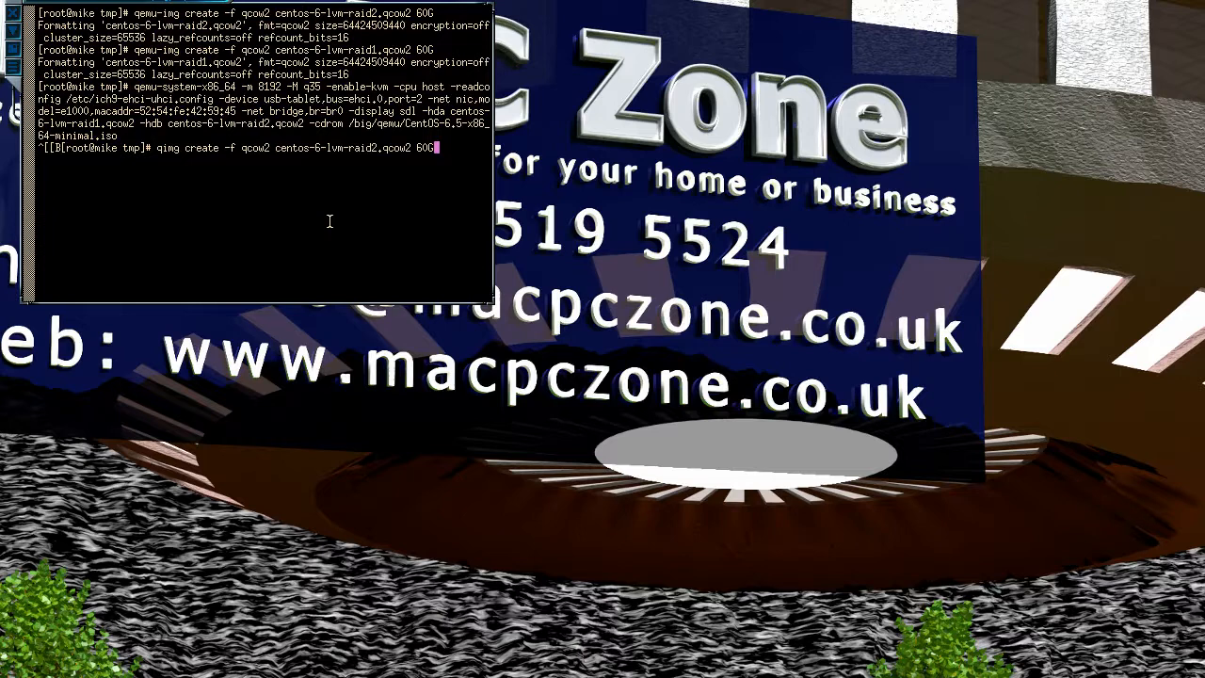
Step: Create the 60G raid2 and centos-6-lvm-raid1.qcow2 images, then recall the qemu-system-x86_64 command
key(Return)
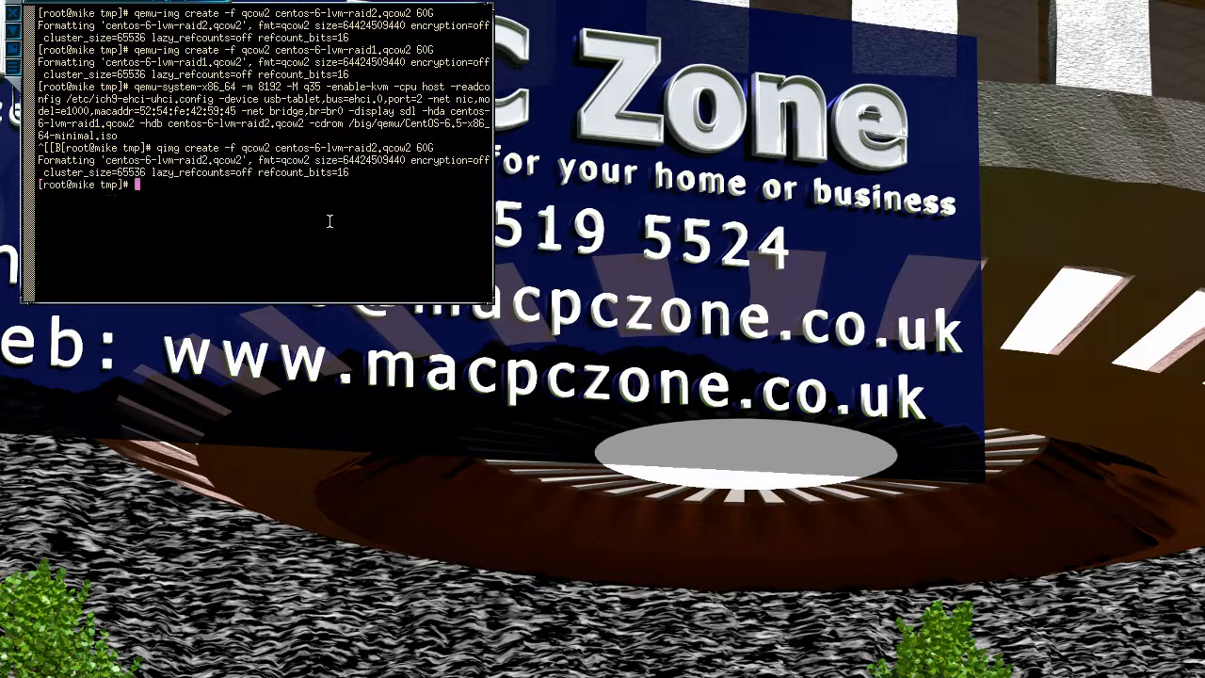
key(Up)
key(Left)
key(Left)
key(Left)
key(Left)
key(Left)
key(Left)
key(Left)
key(Left)
key(Left)
key(Left)
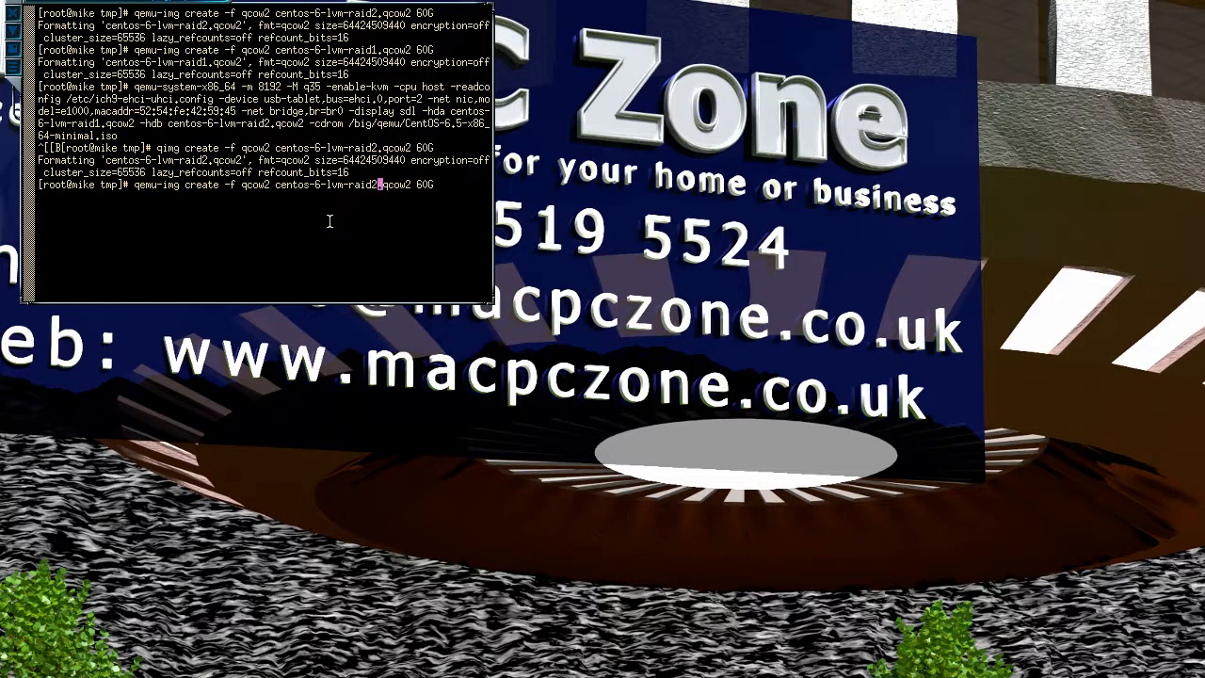
key(Return)
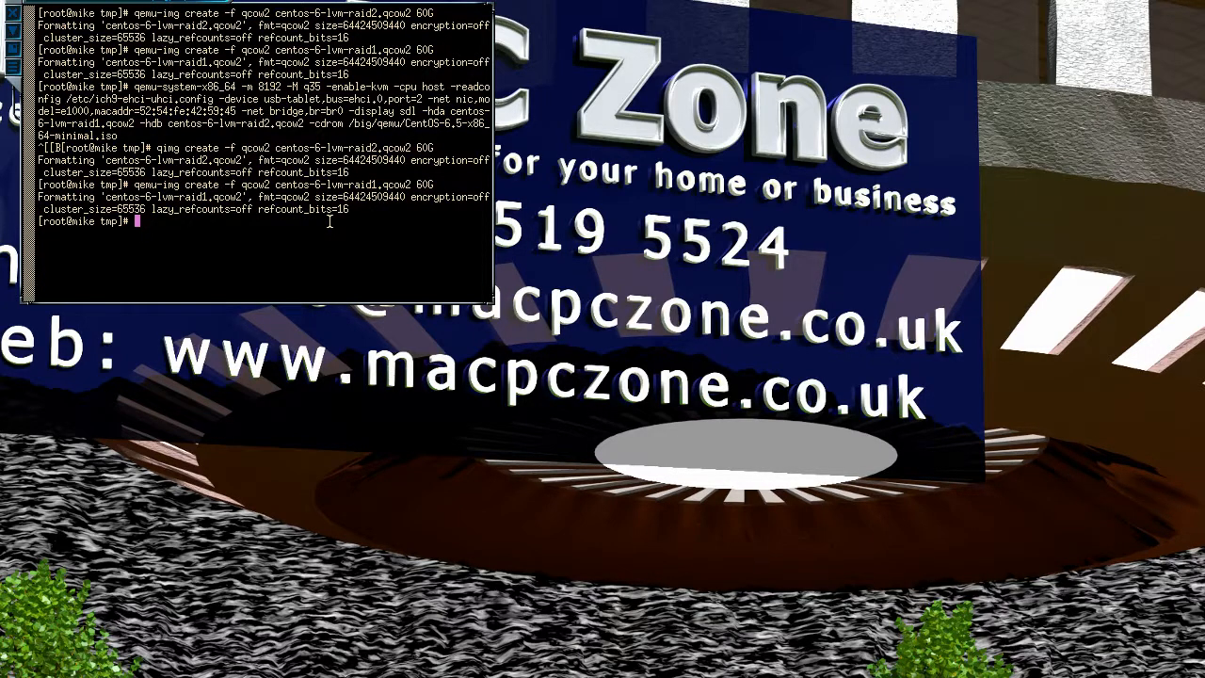
key(Up)
key(Up)
key(Up)
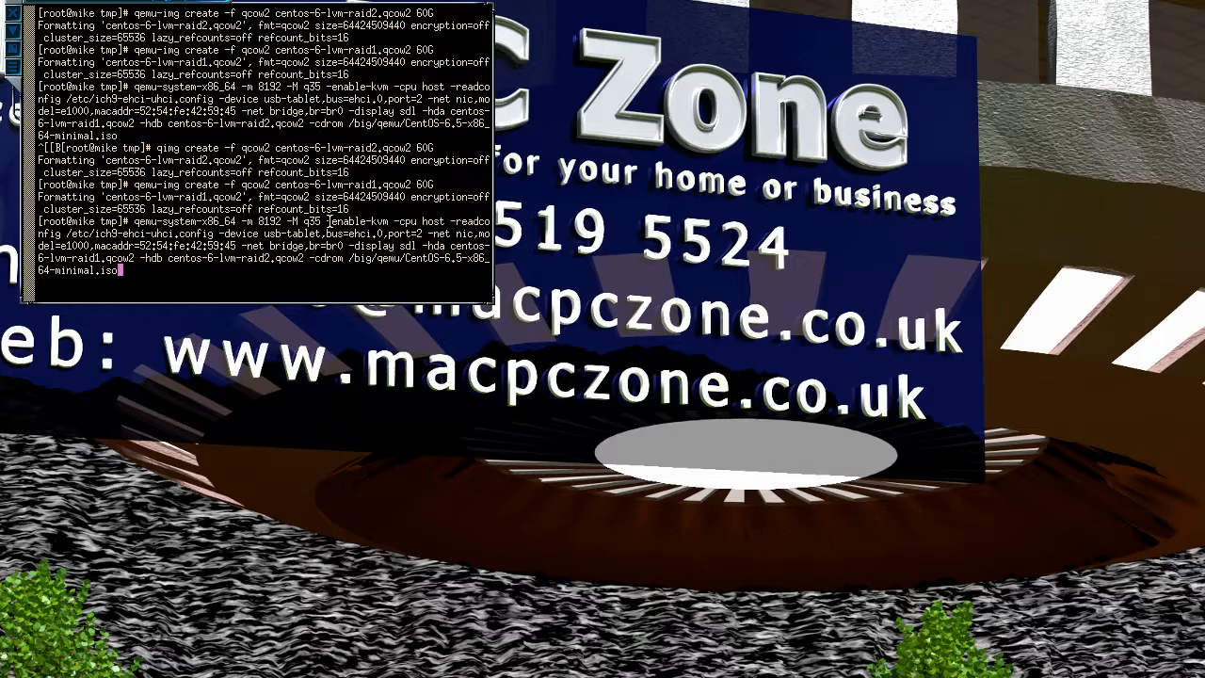
Step: Start the VM from the CentOS-6.5 ISO, boot 'Install or upgrade', and capture the mouse
key(Return)
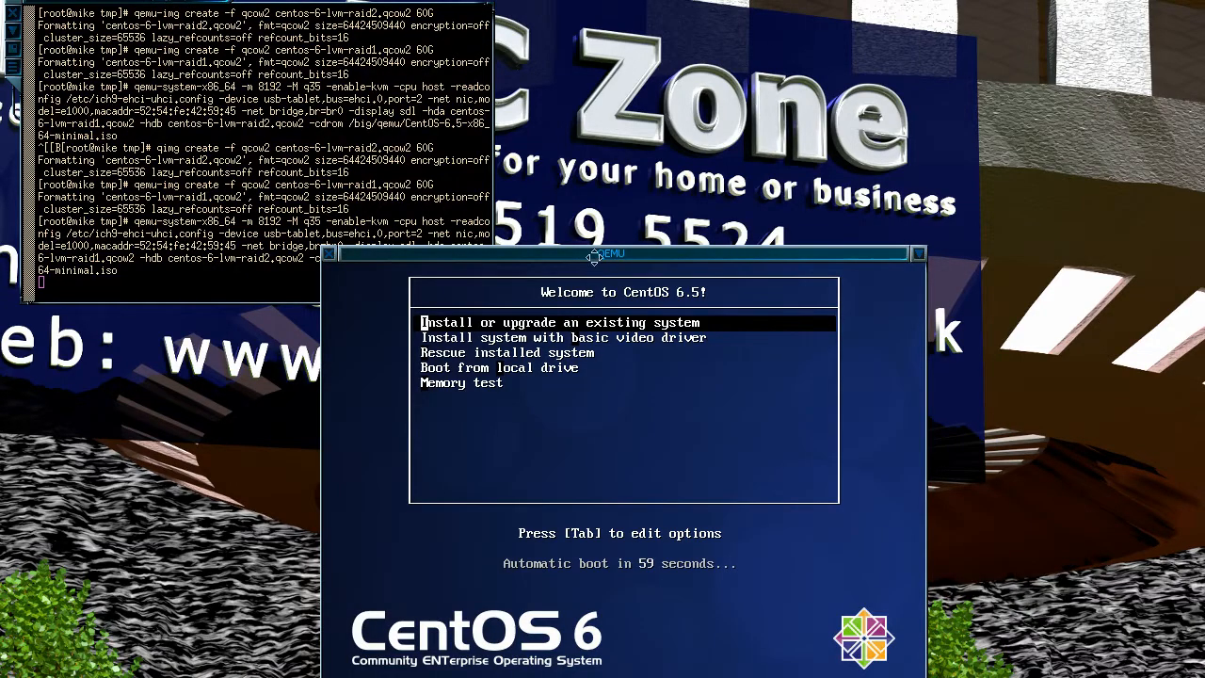
drag(593, 264, 602, 56)
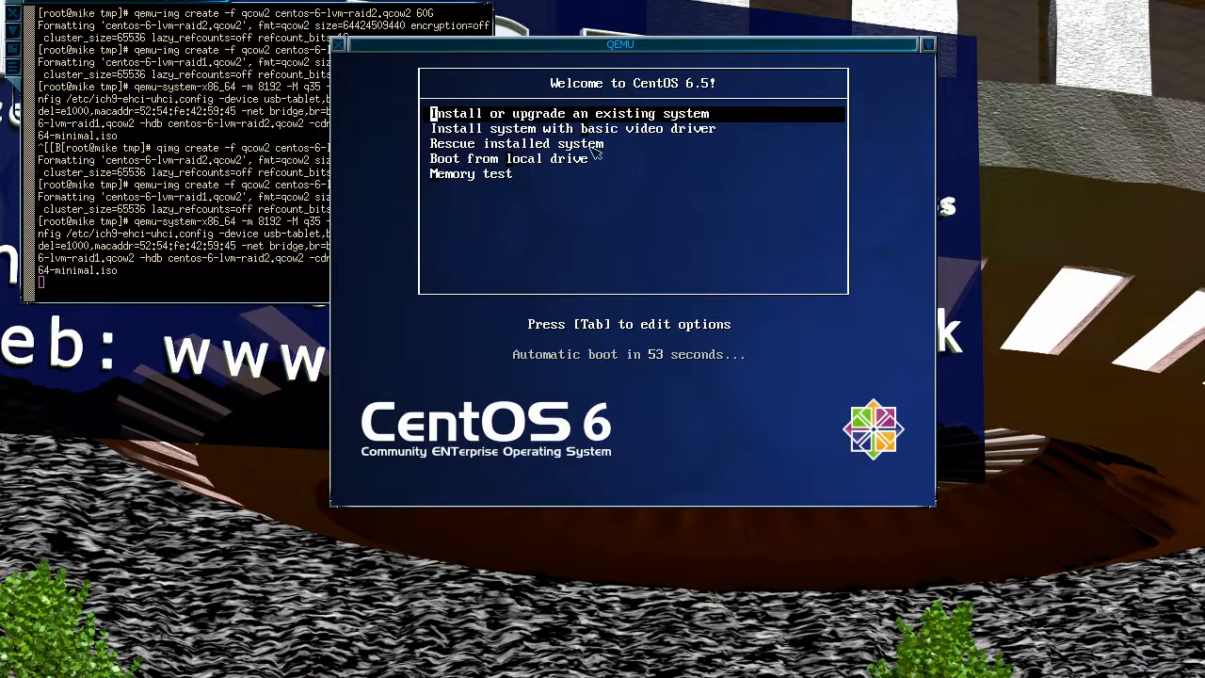
key(Return)
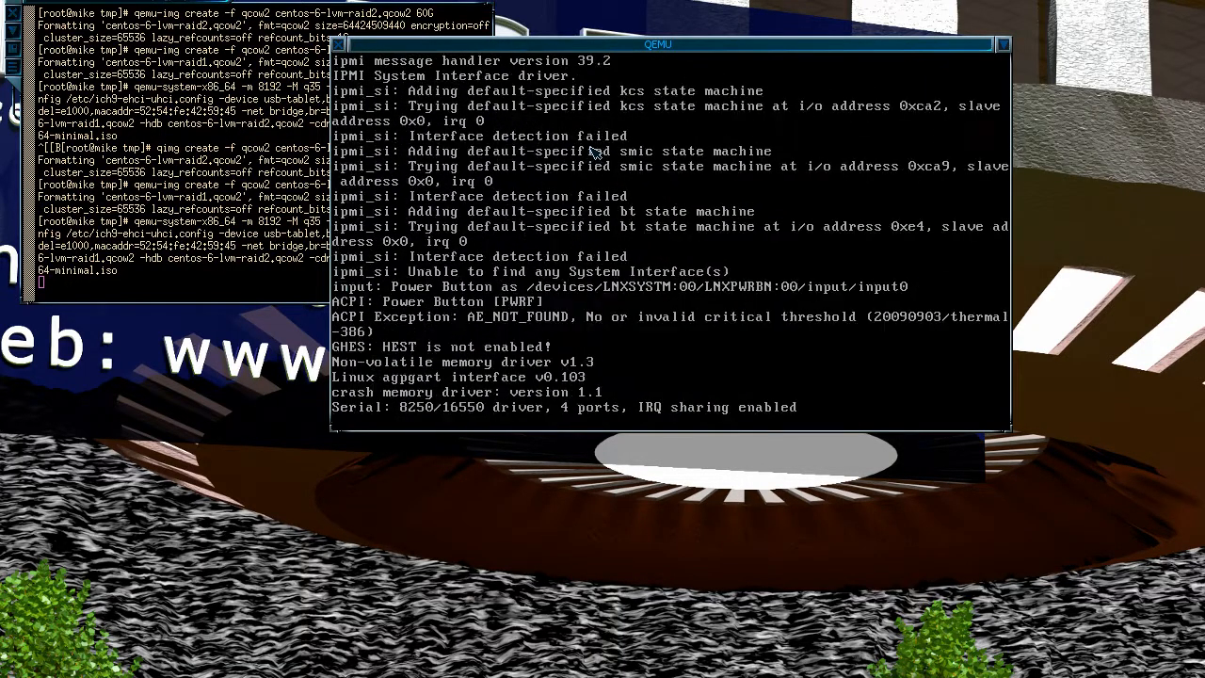
click(596, 152)
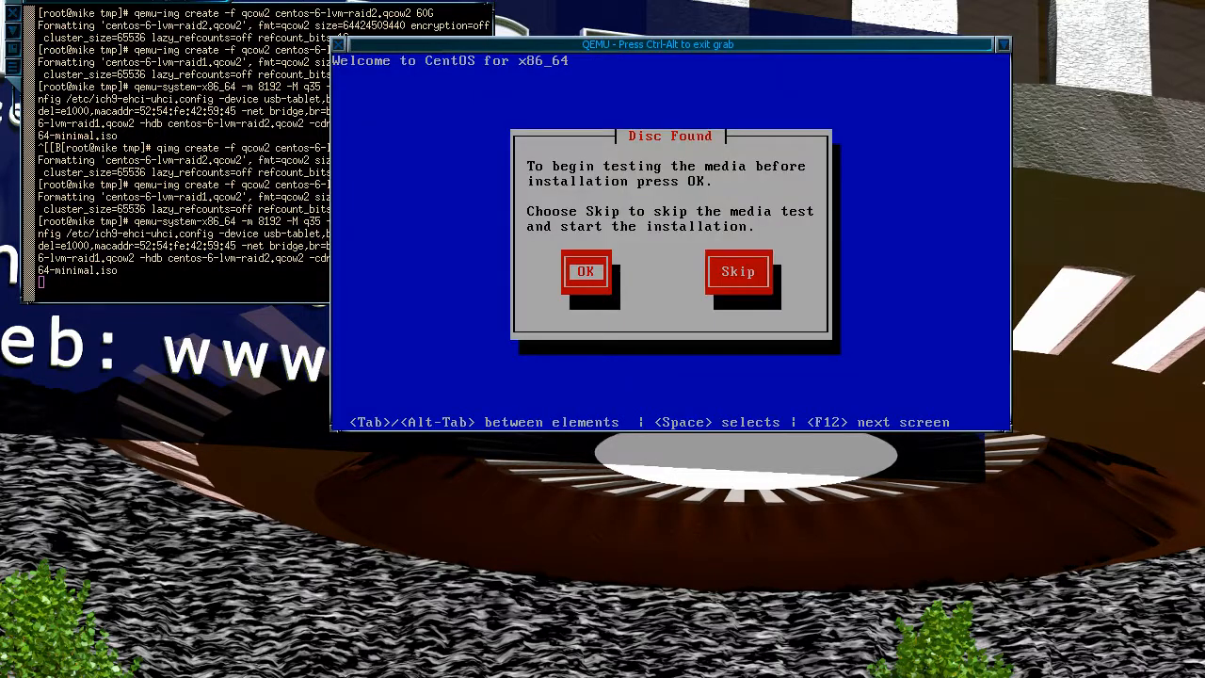
Step: Skip the media test and move the QEMU window up and to the left
key(Tab)
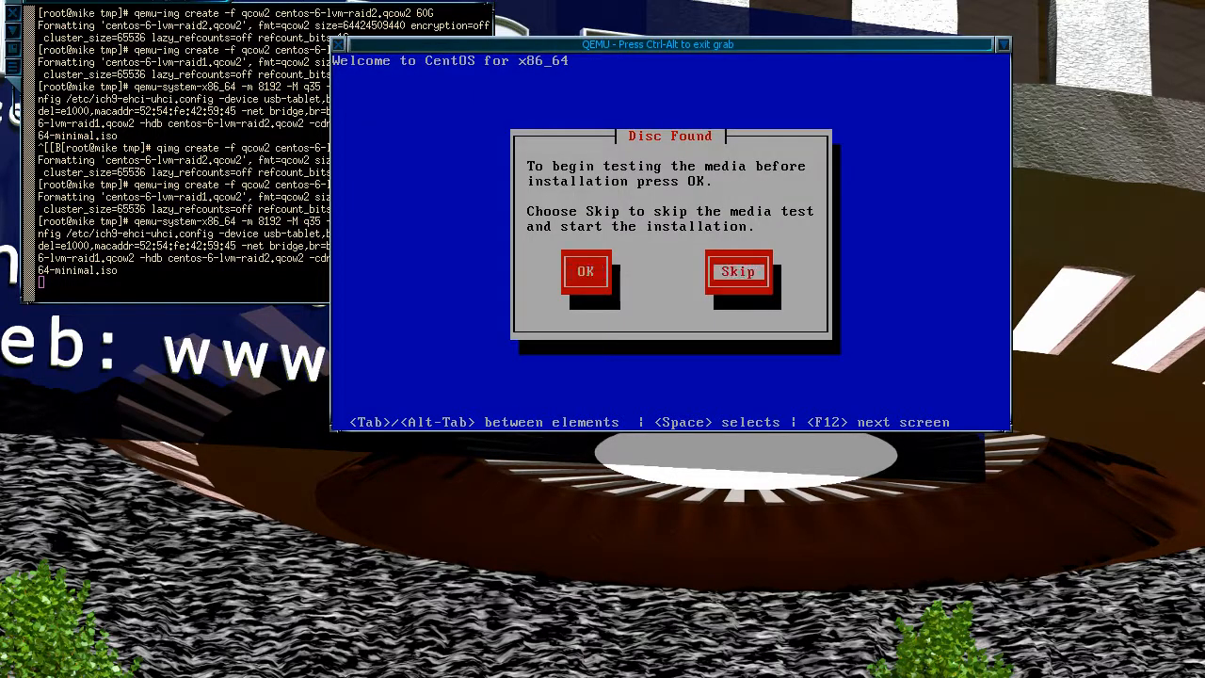
key(Return)
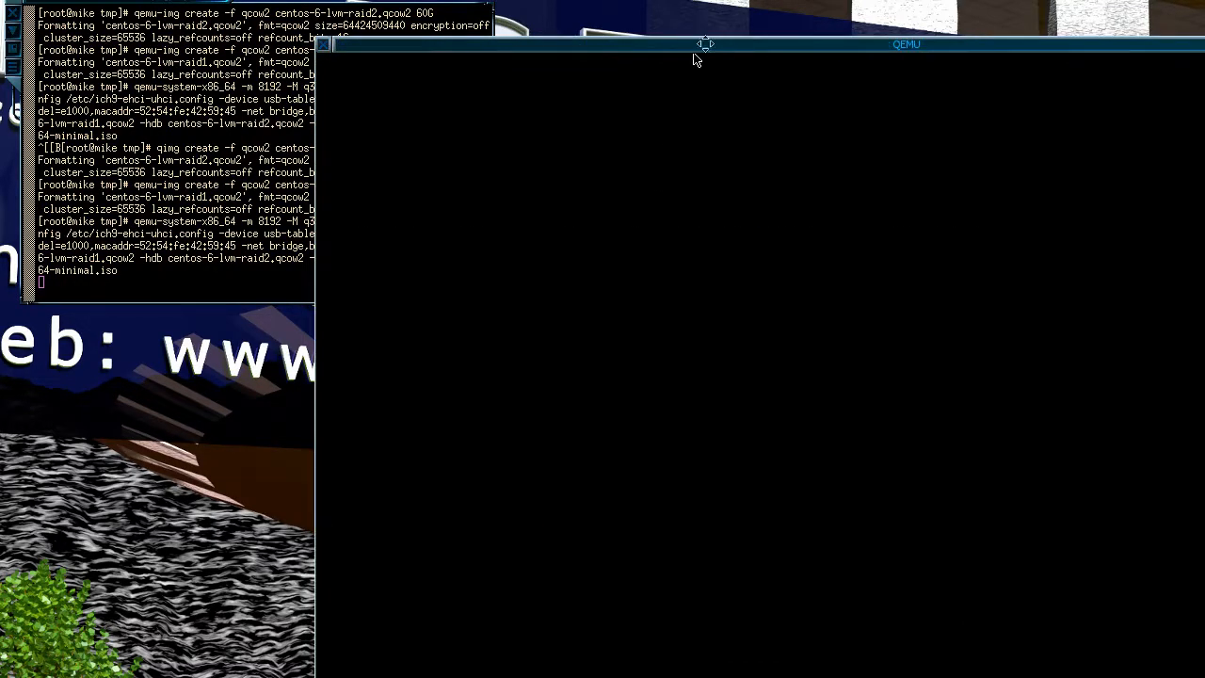
drag(695, 59, 377, 0)
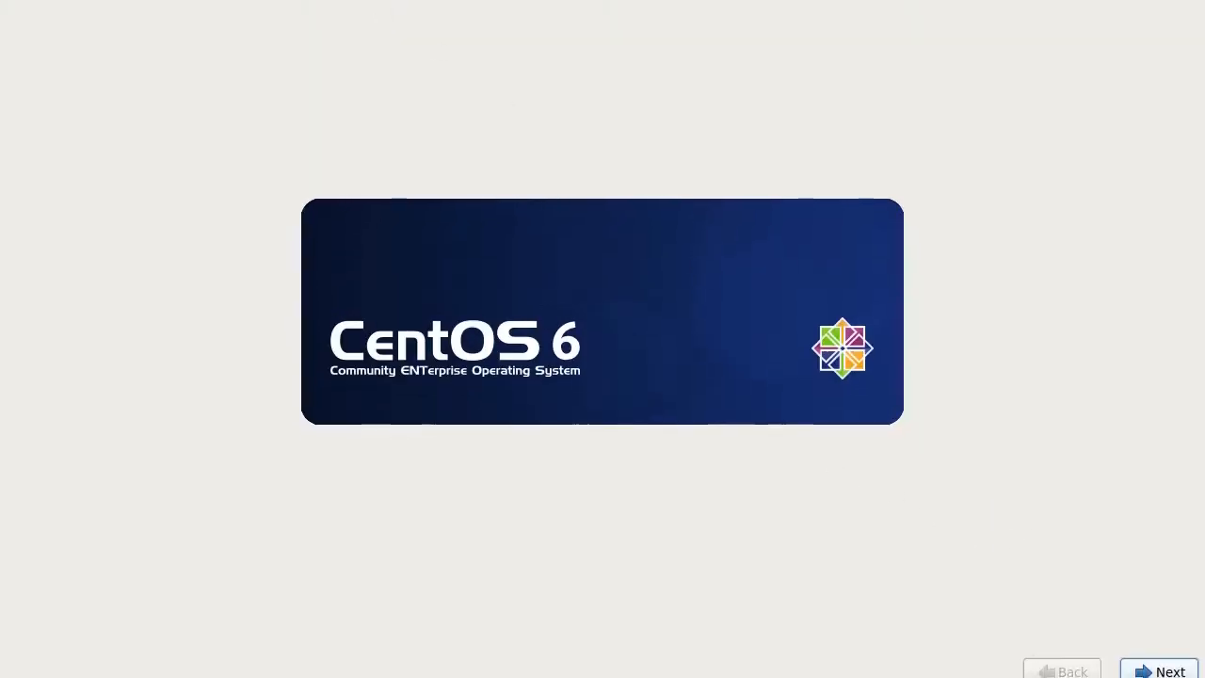
Step: Keep English, choose the United Kingdom keyboard, use Basic Storage Devices, and discard any disk data
click(1166, 666)
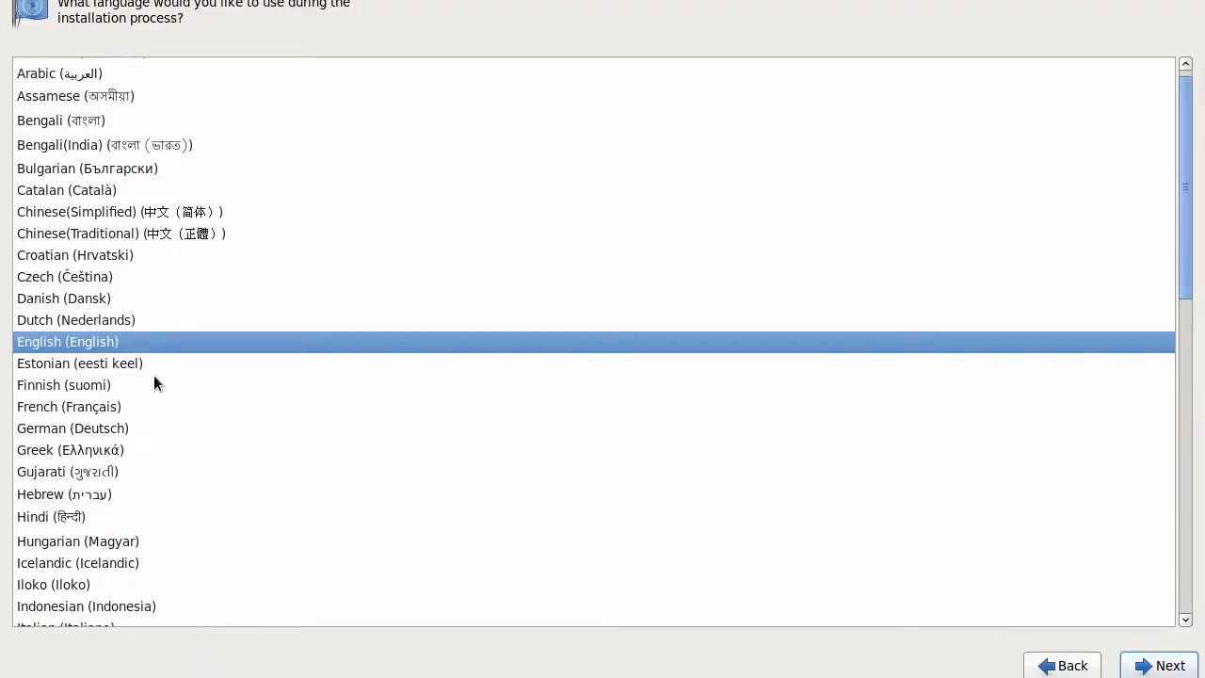
click(1162, 664)
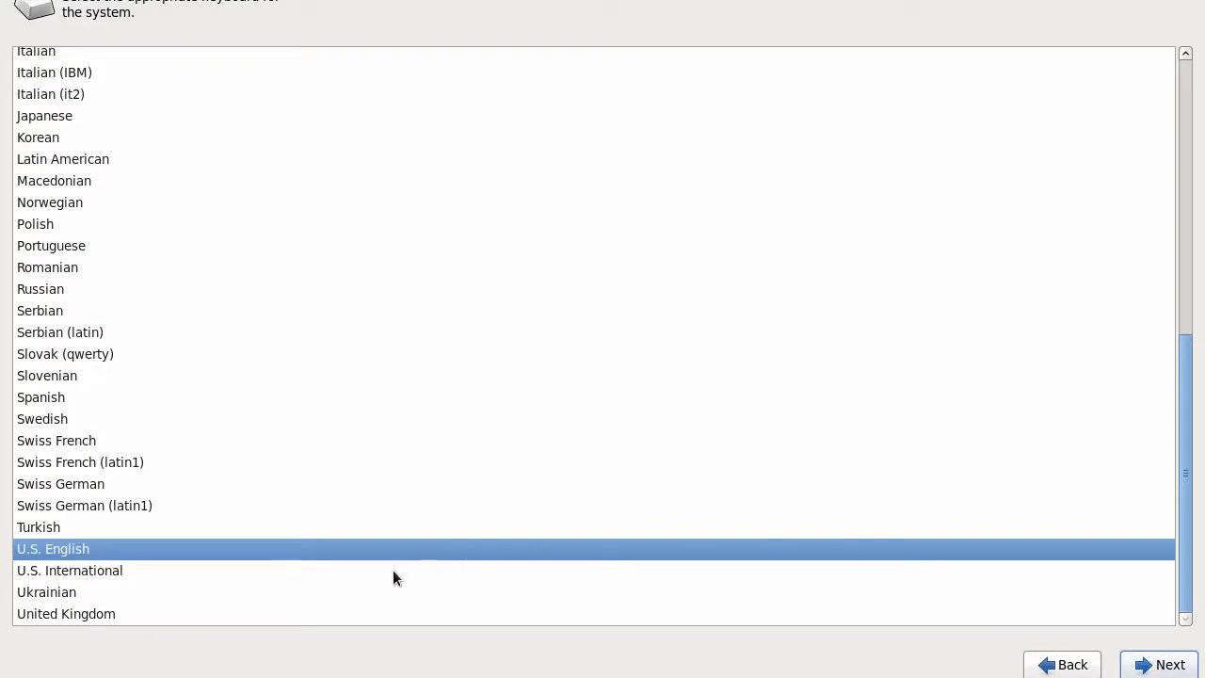
click(235, 614)
click(1154, 665)
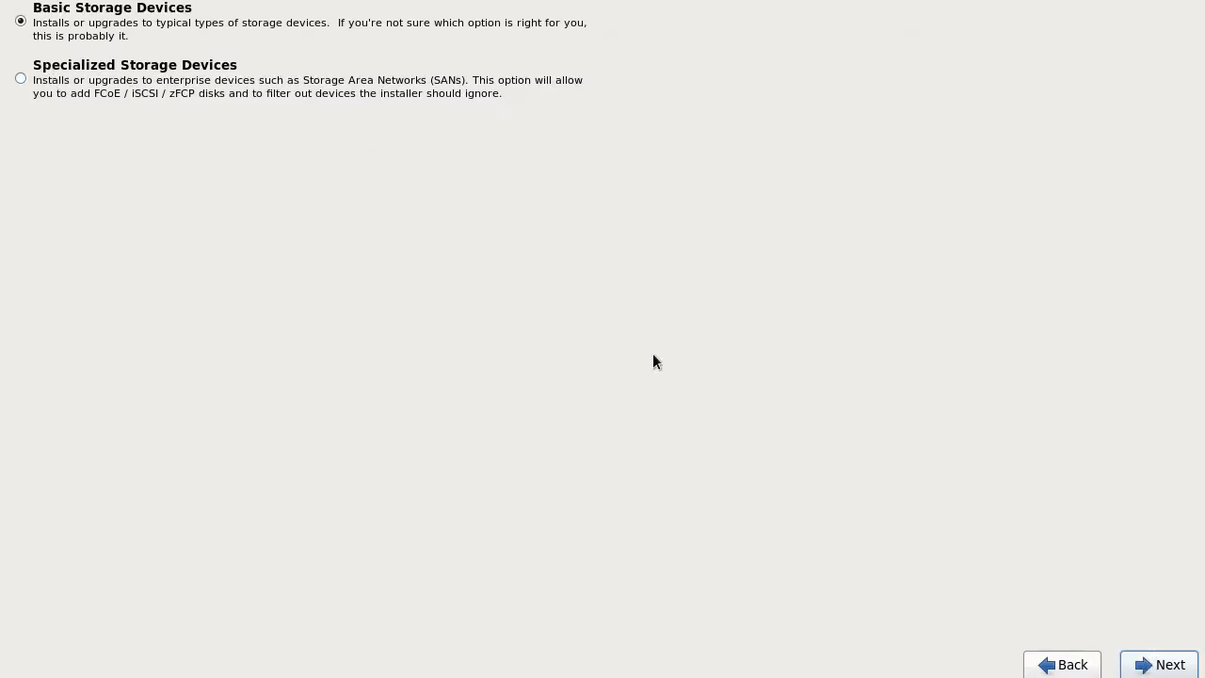
click(1144, 662)
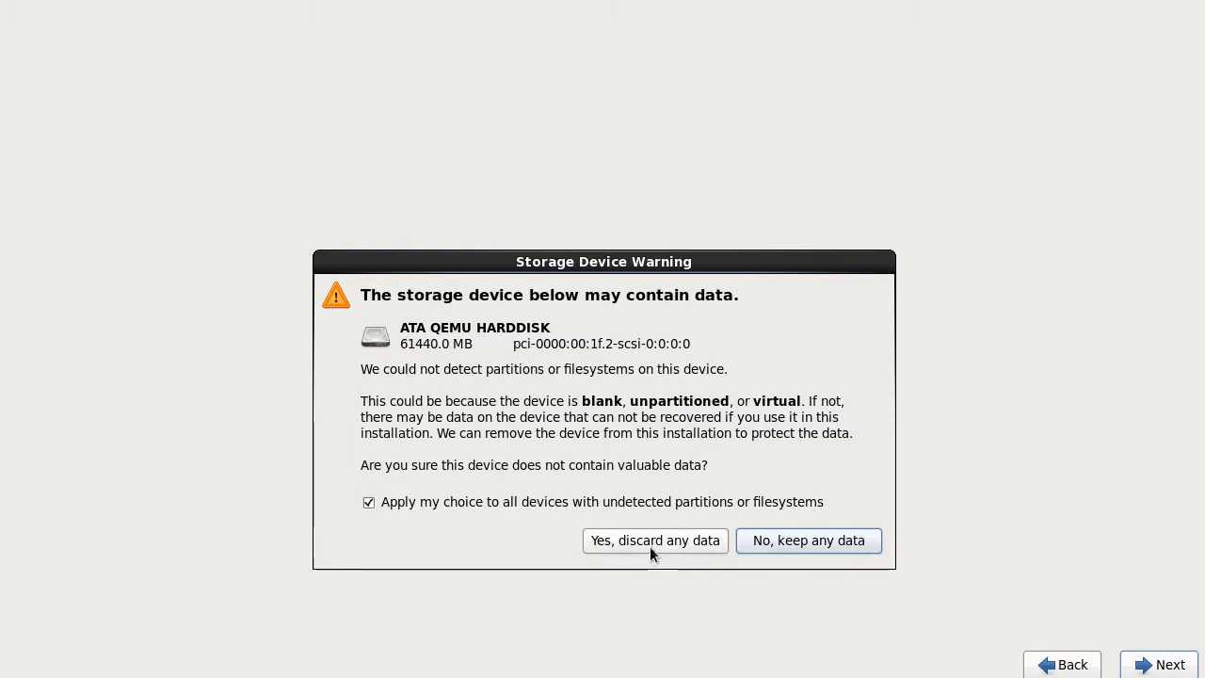
click(674, 542)
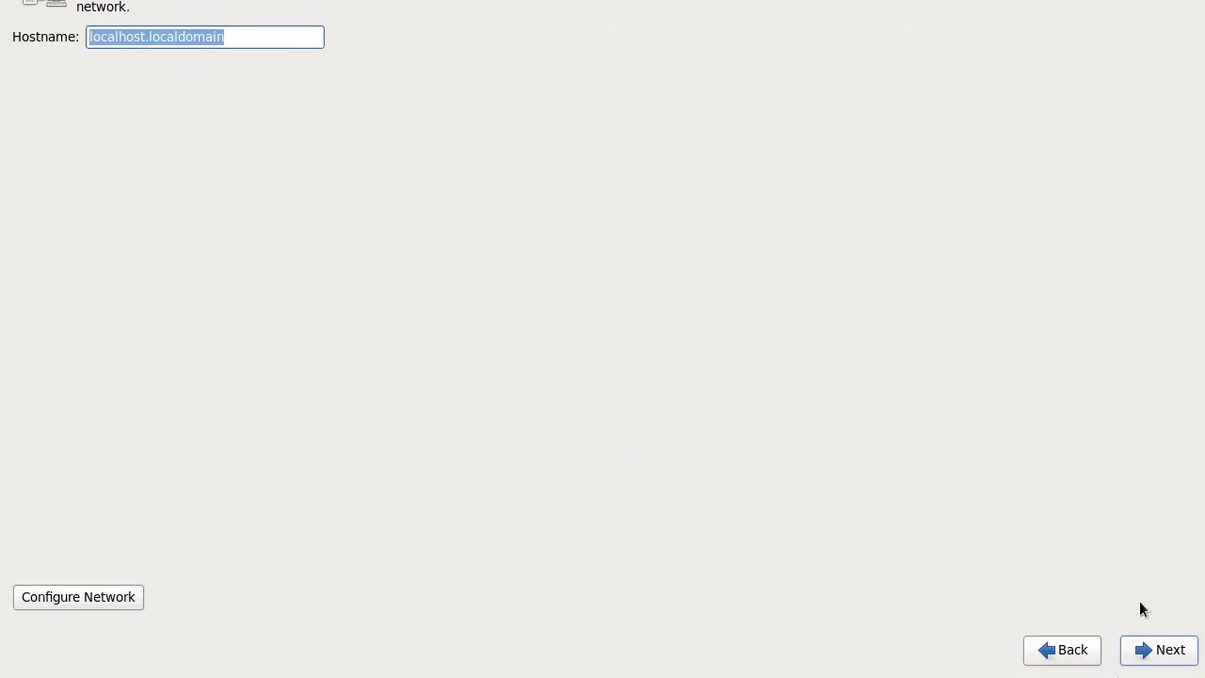
Step: Keep the default hostname and set the time zone to Europe/London
click(1165, 649)
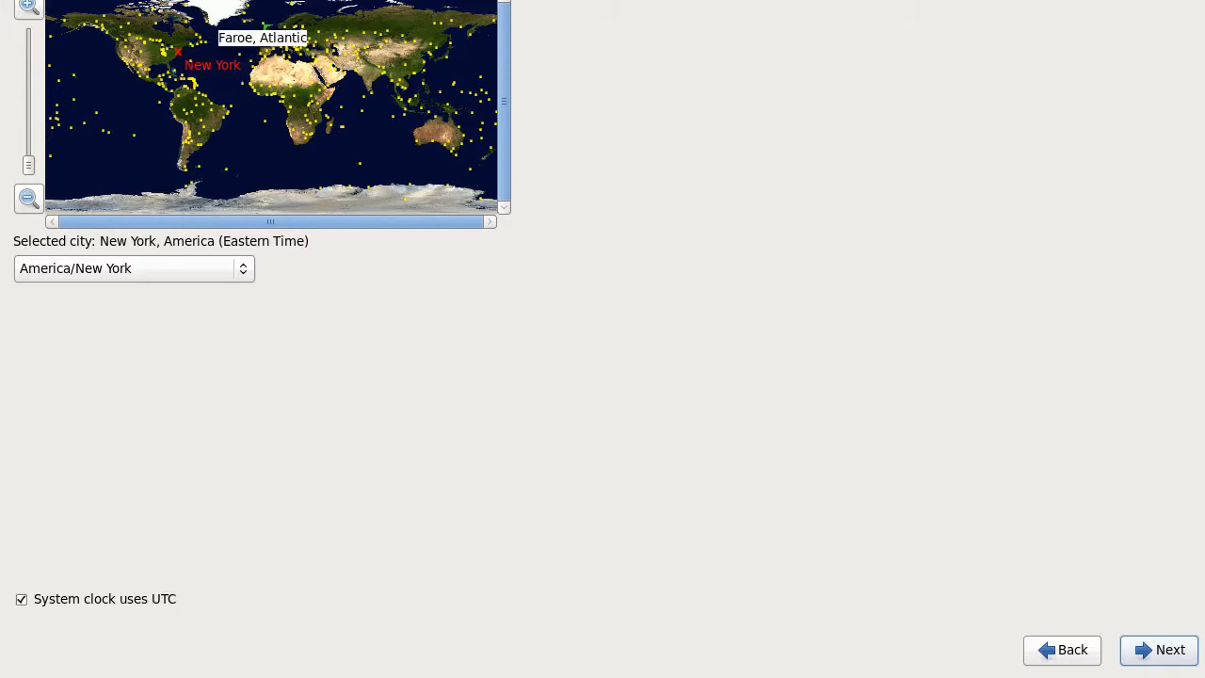
click(259, 33)
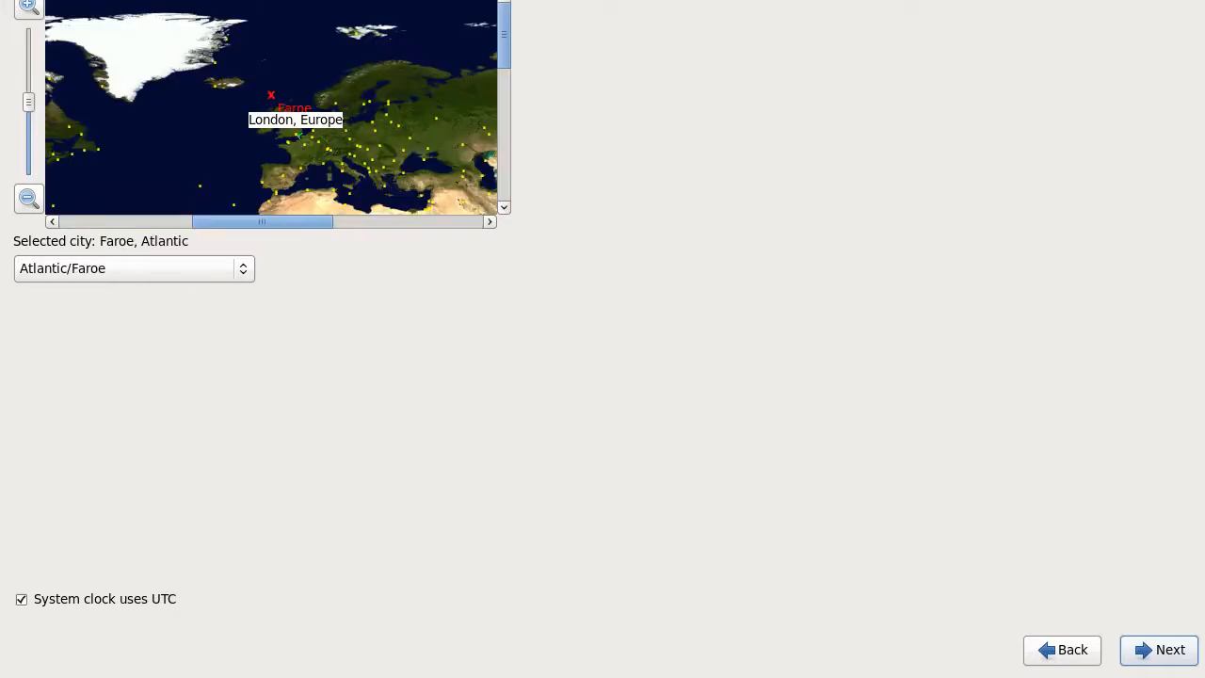
click(297, 134)
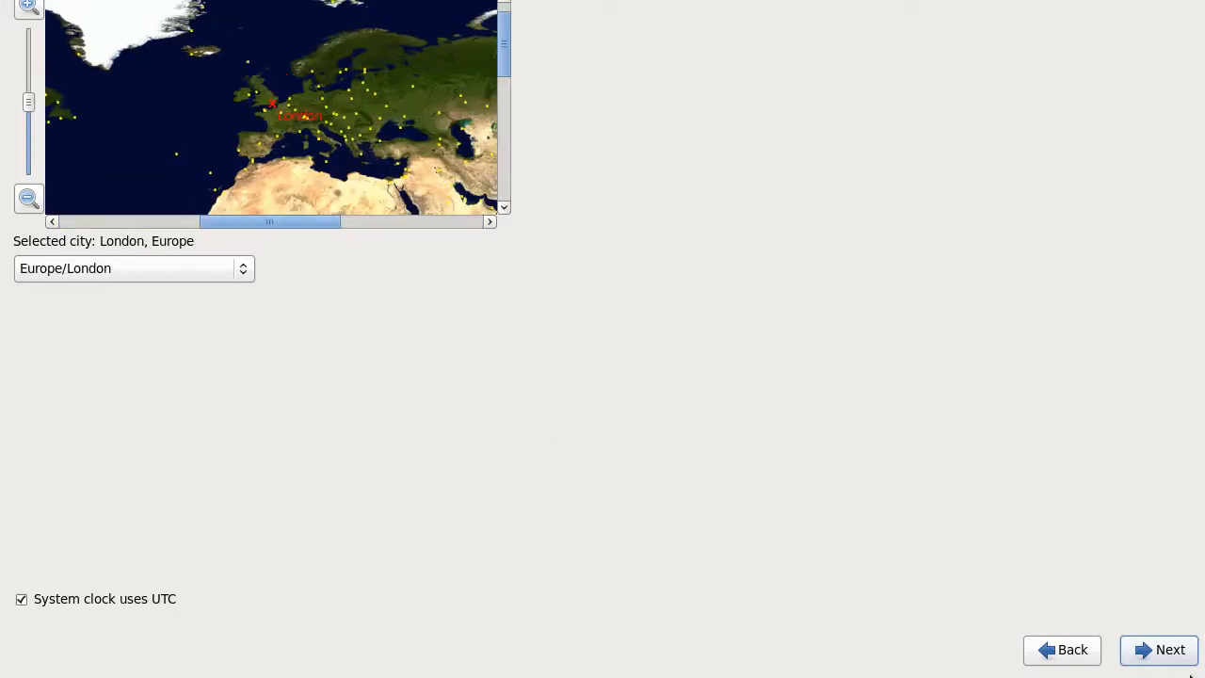
click(1168, 654)
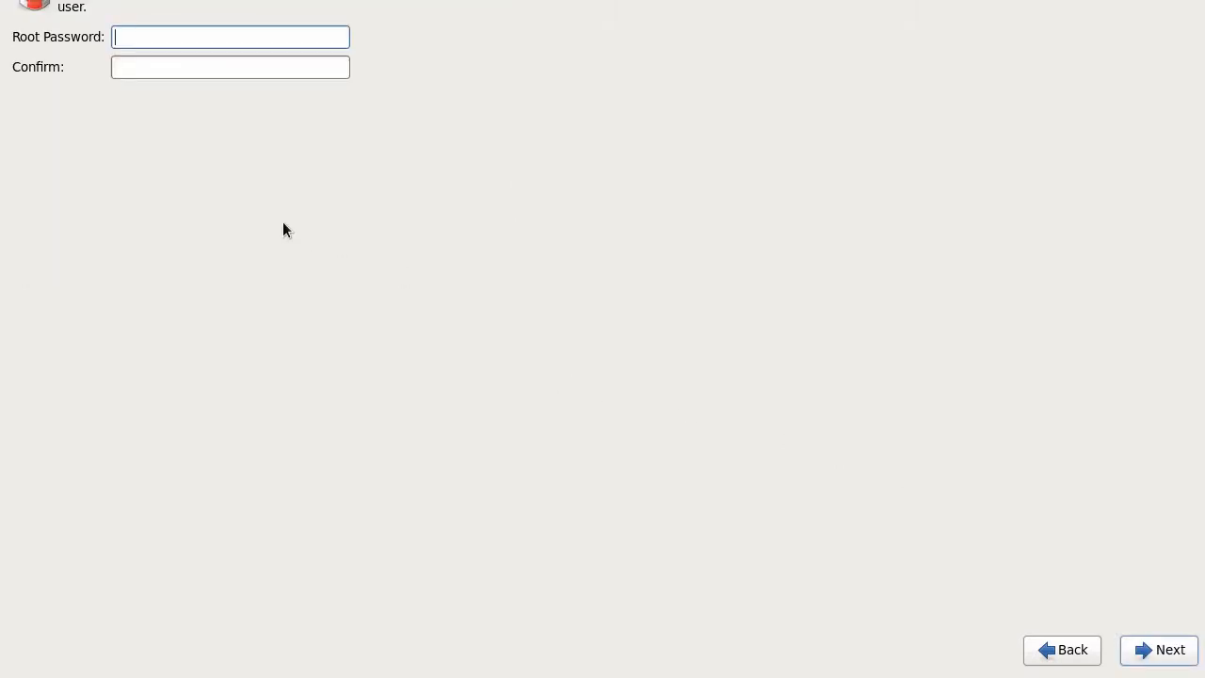
Step: Enter and confirm the root password, accepting it despite the weak-password warning
text(redhat)
key(Tab)
text(redh)
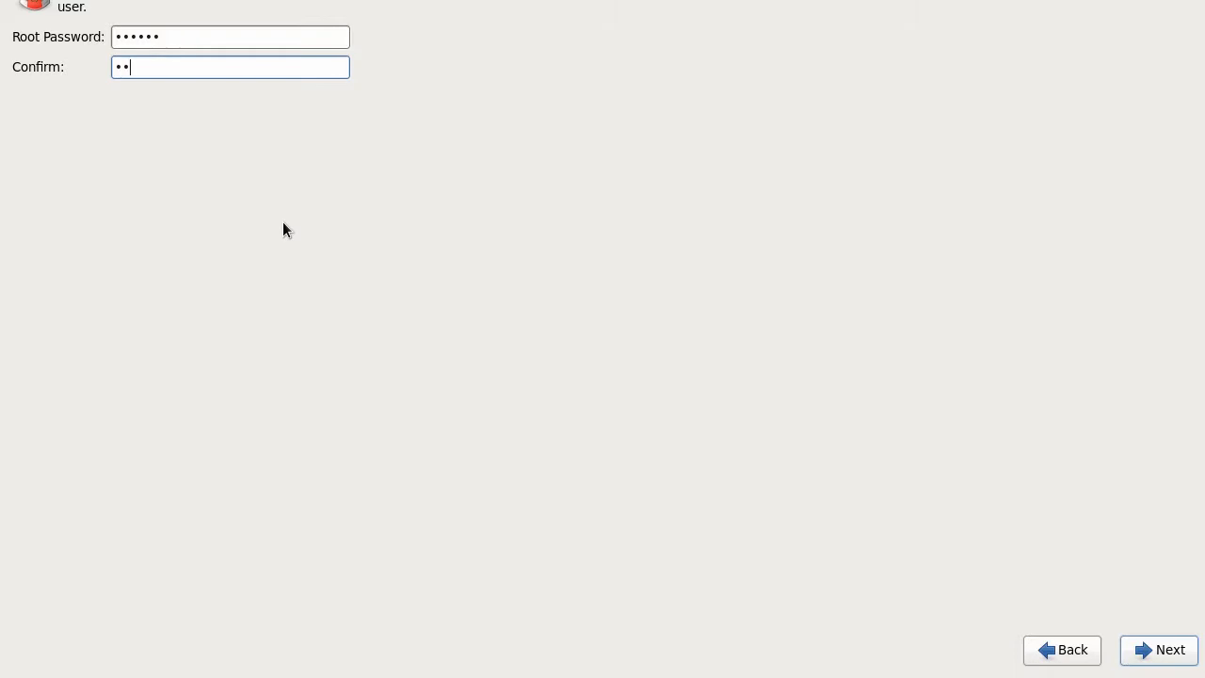
text(at)
click(1176, 663)
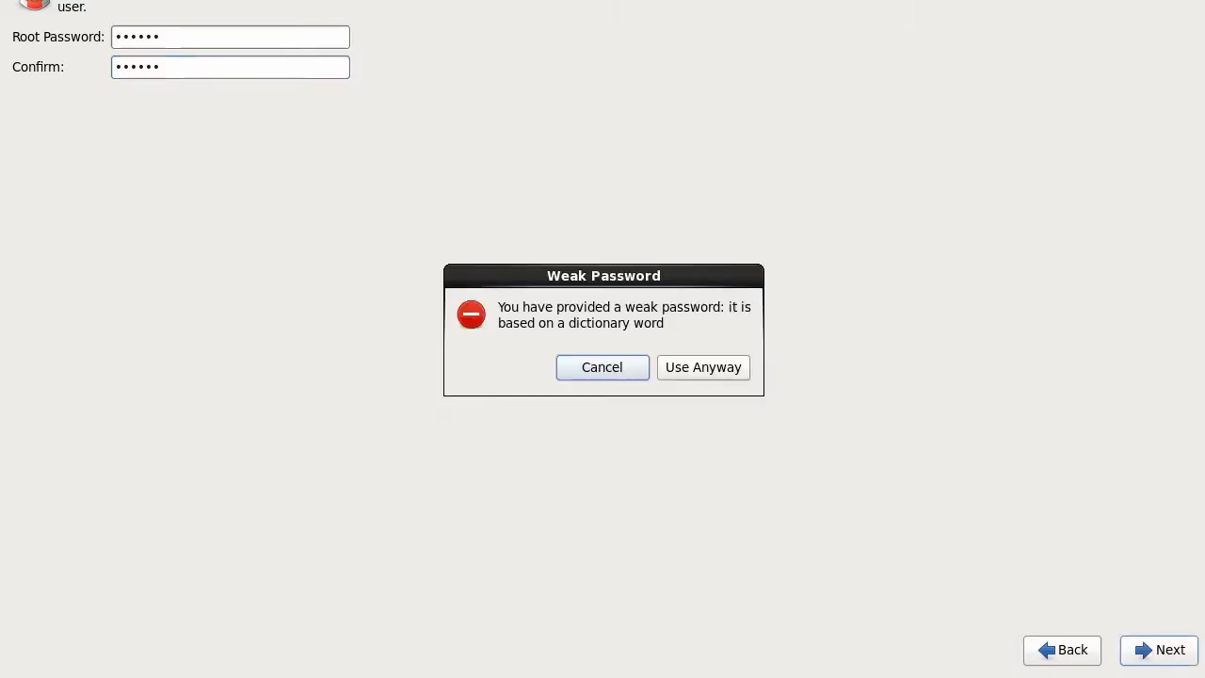
click(689, 367)
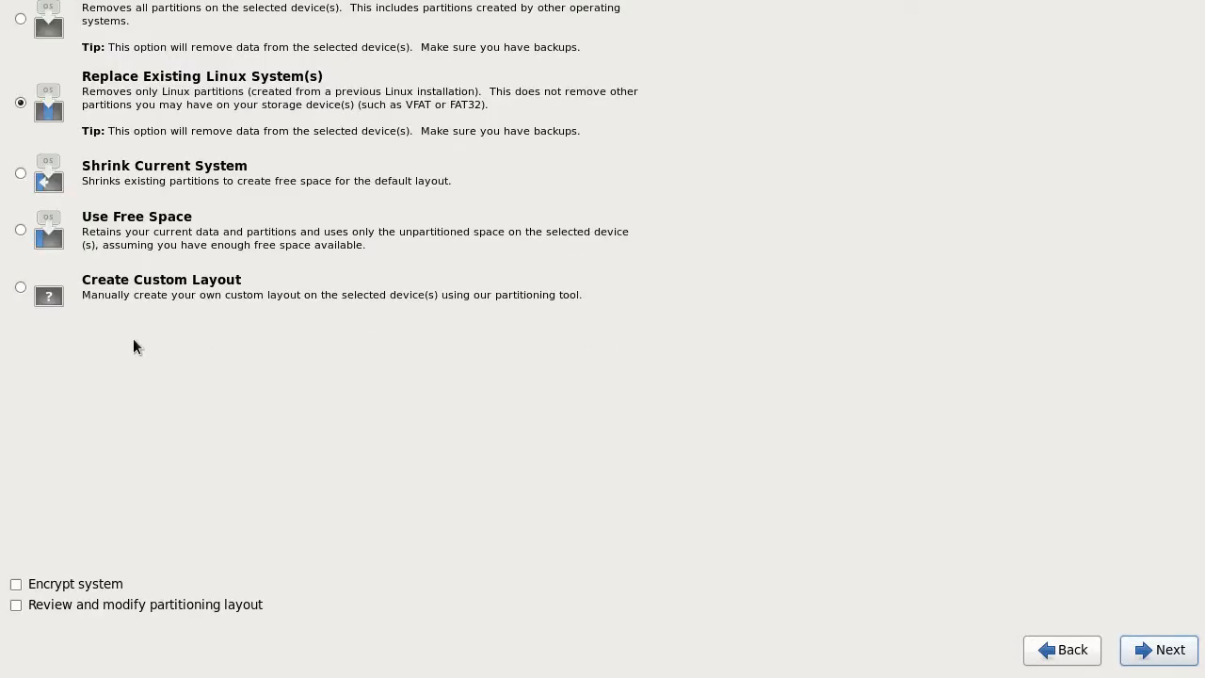
Step: Choose Create Custom Layout to reach the sda/sdb device list
click(20, 287)
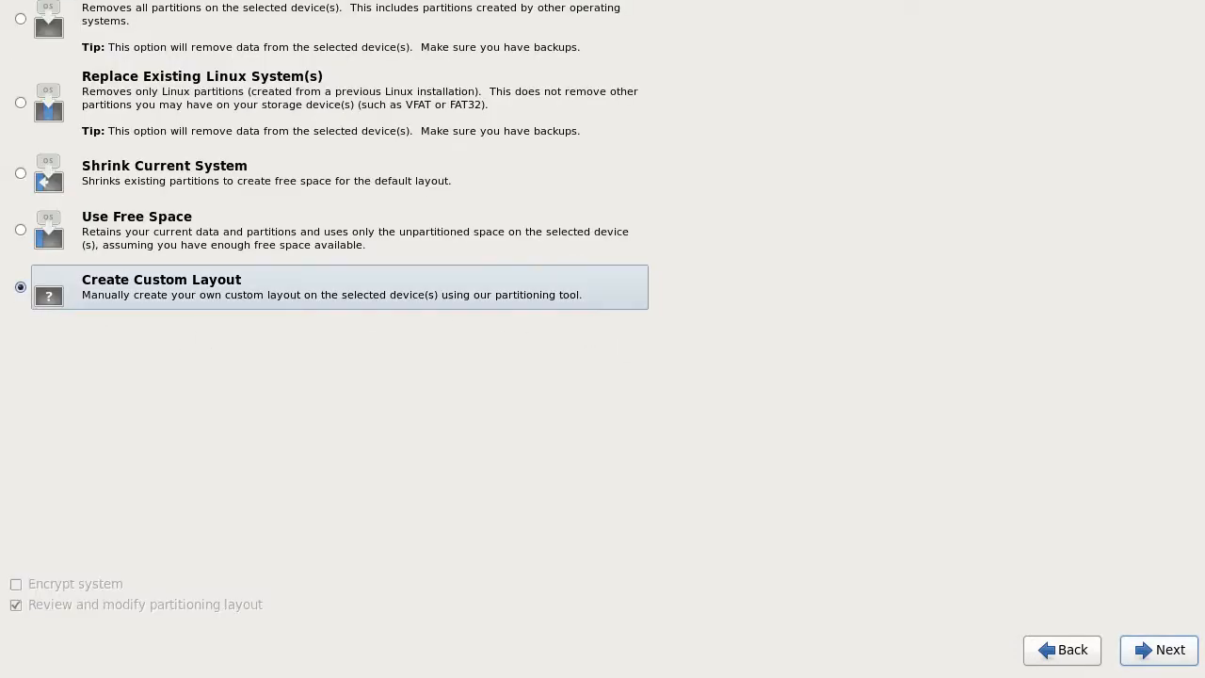
click(1142, 648)
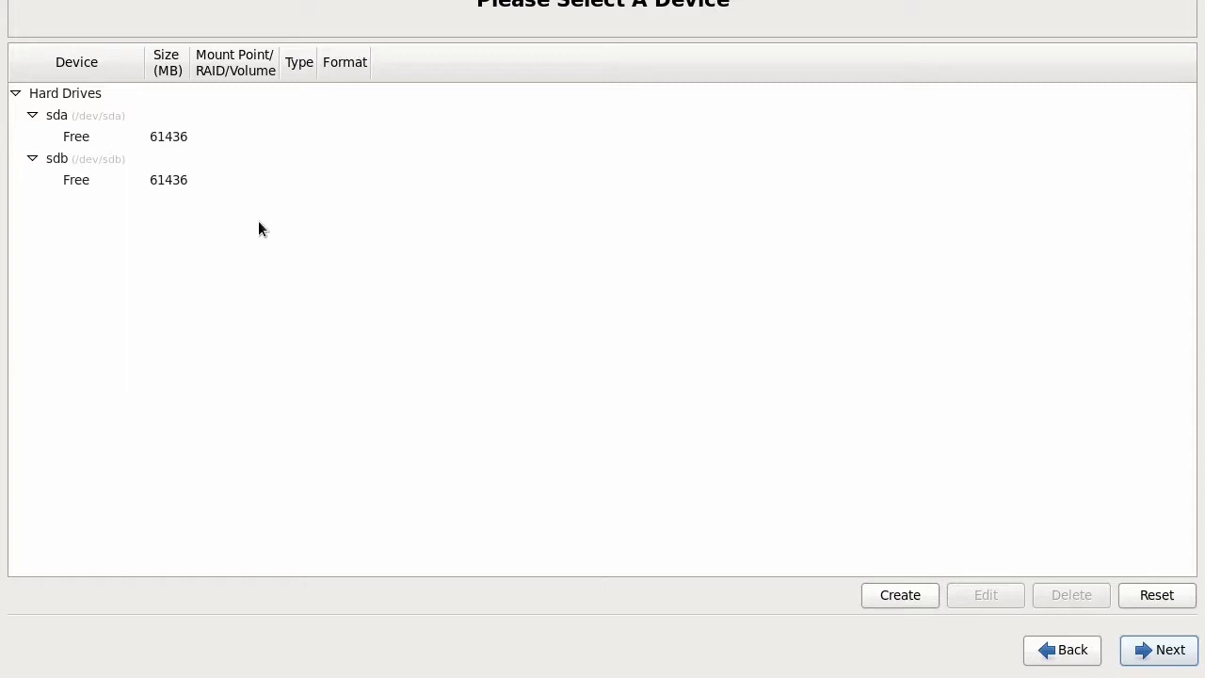
Step: In sda's free space, create a RAID Partition to open the Add Partition dialog
click(161, 136)
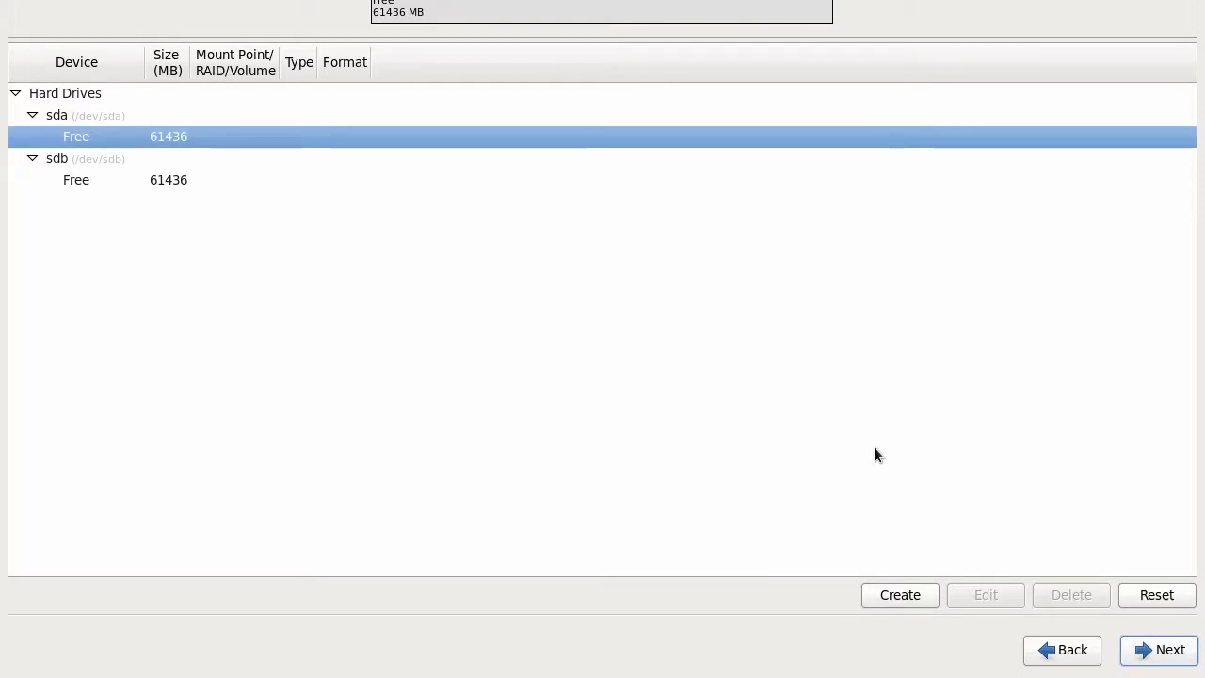
click(900, 595)
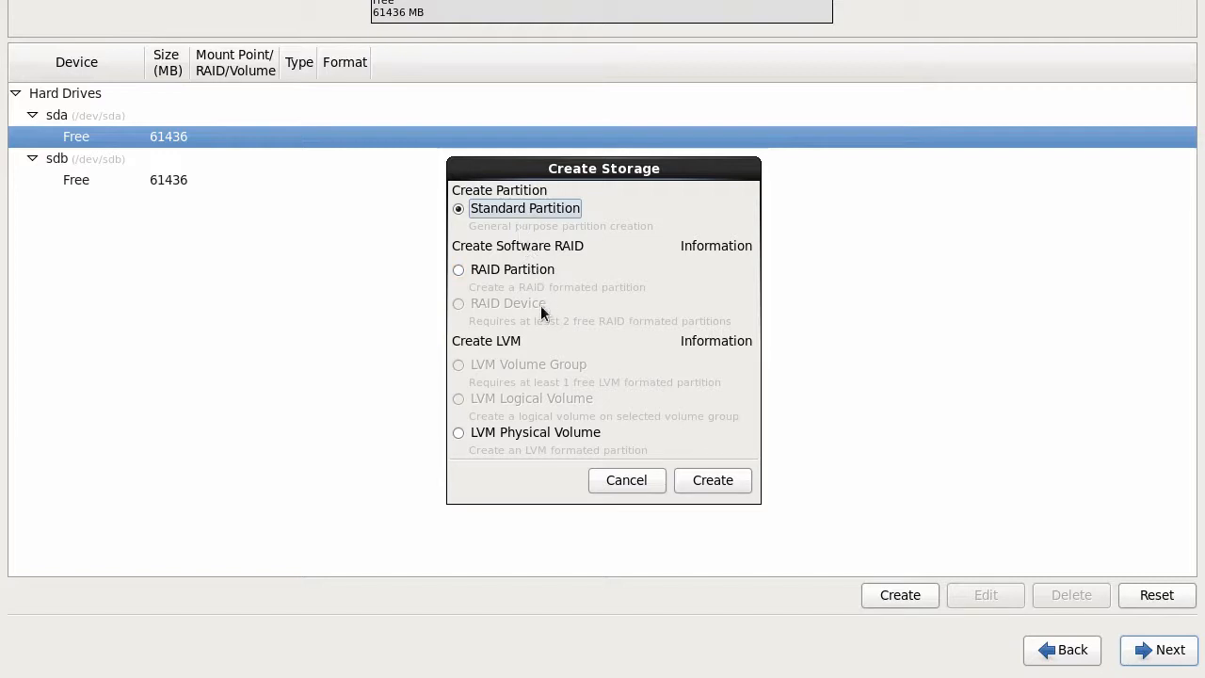
click(488, 270)
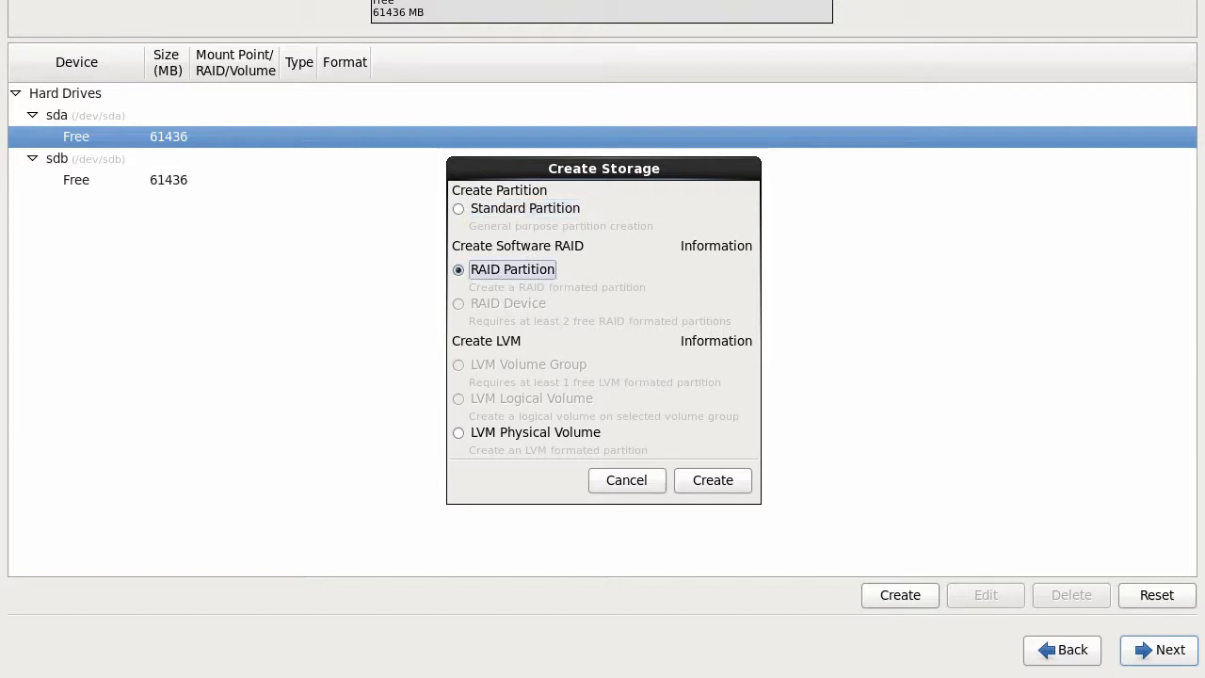
click(713, 481)
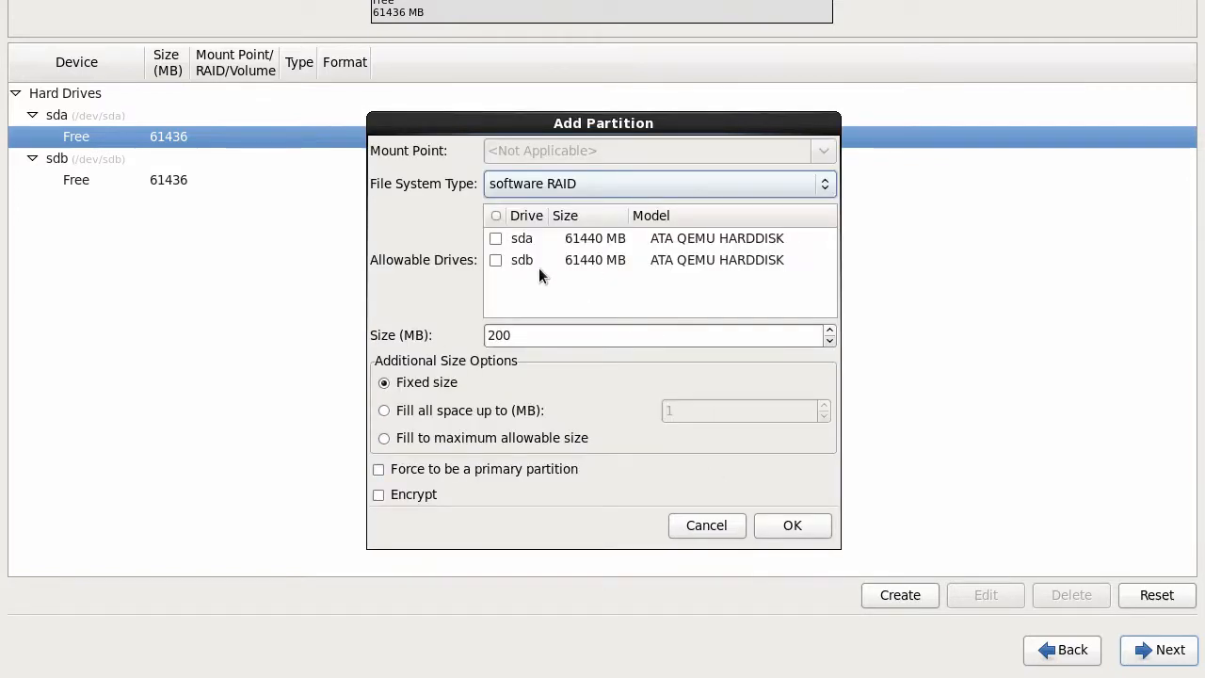
Step: Make sda1: a 1000 MB primary software RAID partition allowed on sda only
drag(525, 333, 475, 329)
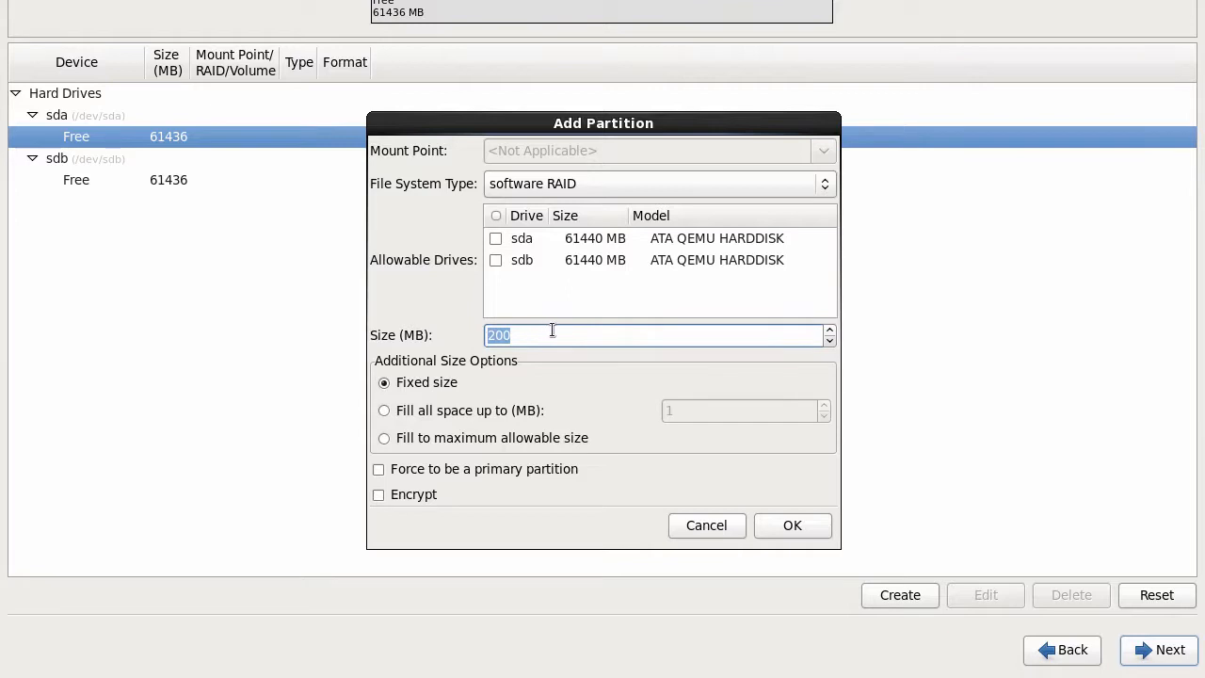
text(999)
click(829, 330)
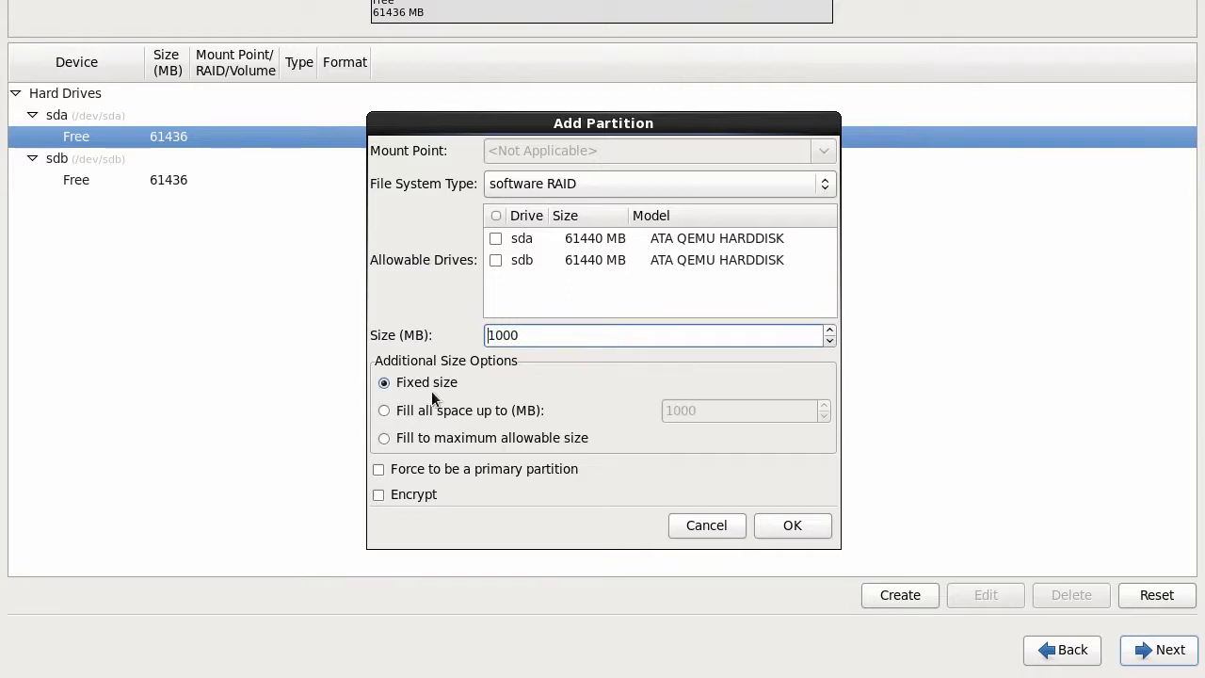
click(421, 469)
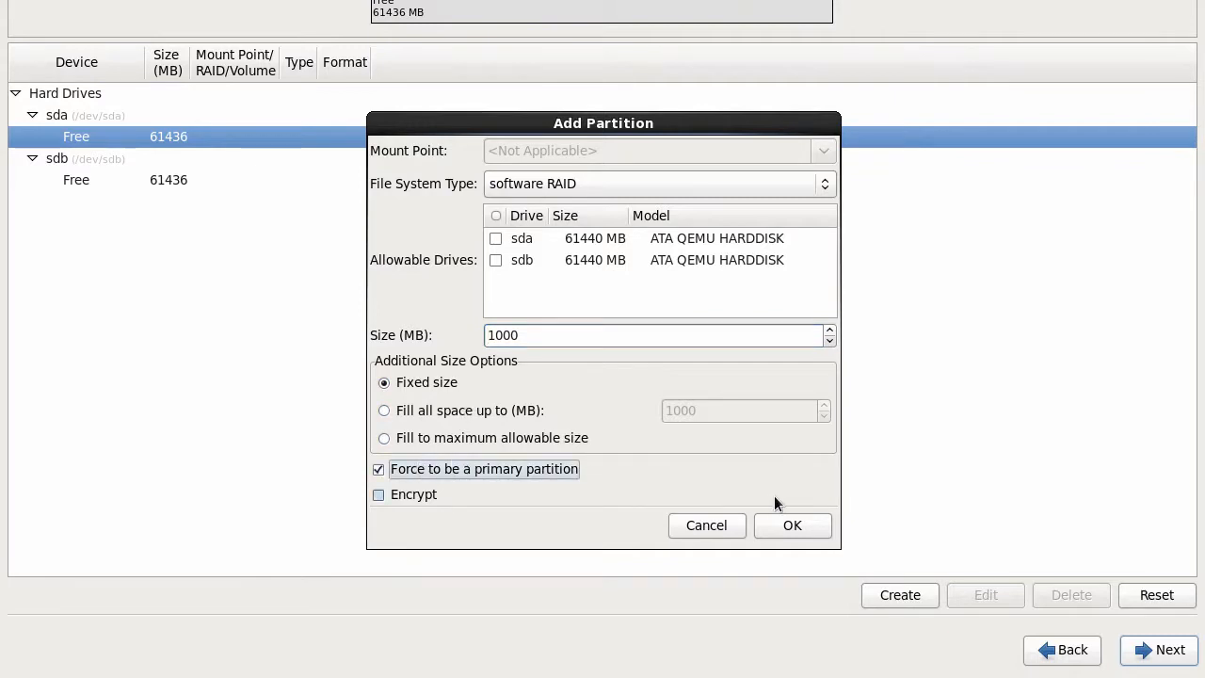
click(495, 238)
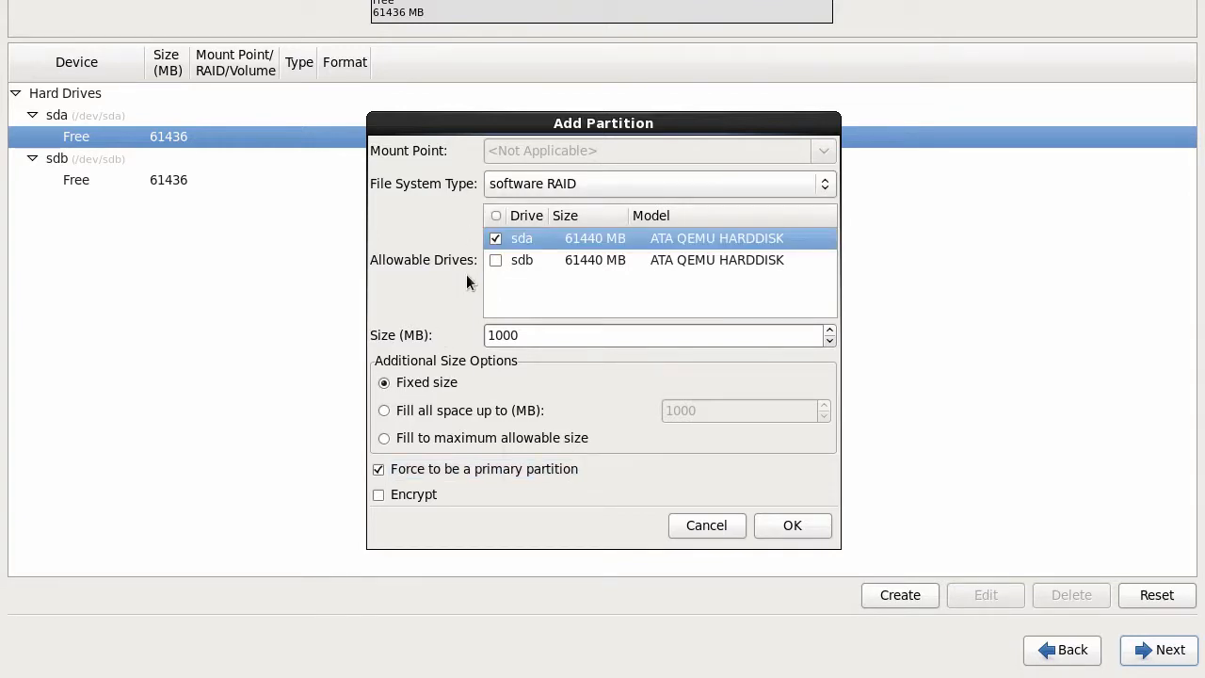
click(495, 260)
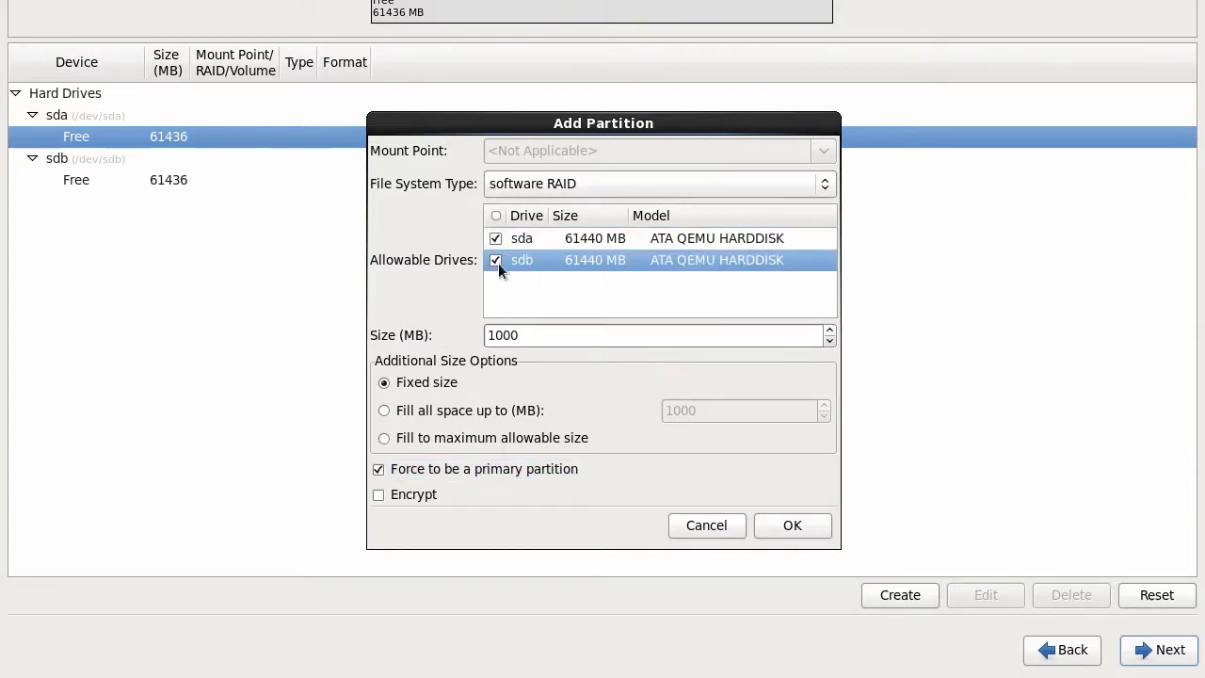
click(783, 520)
click(717, 374)
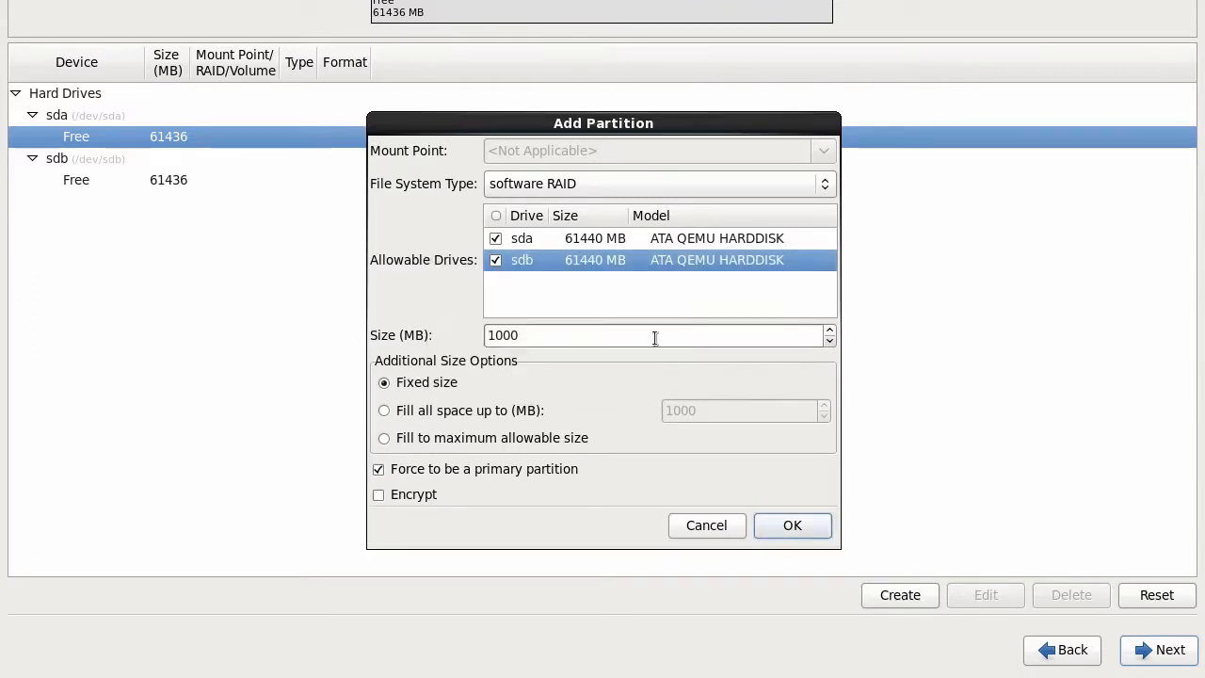
click(495, 260)
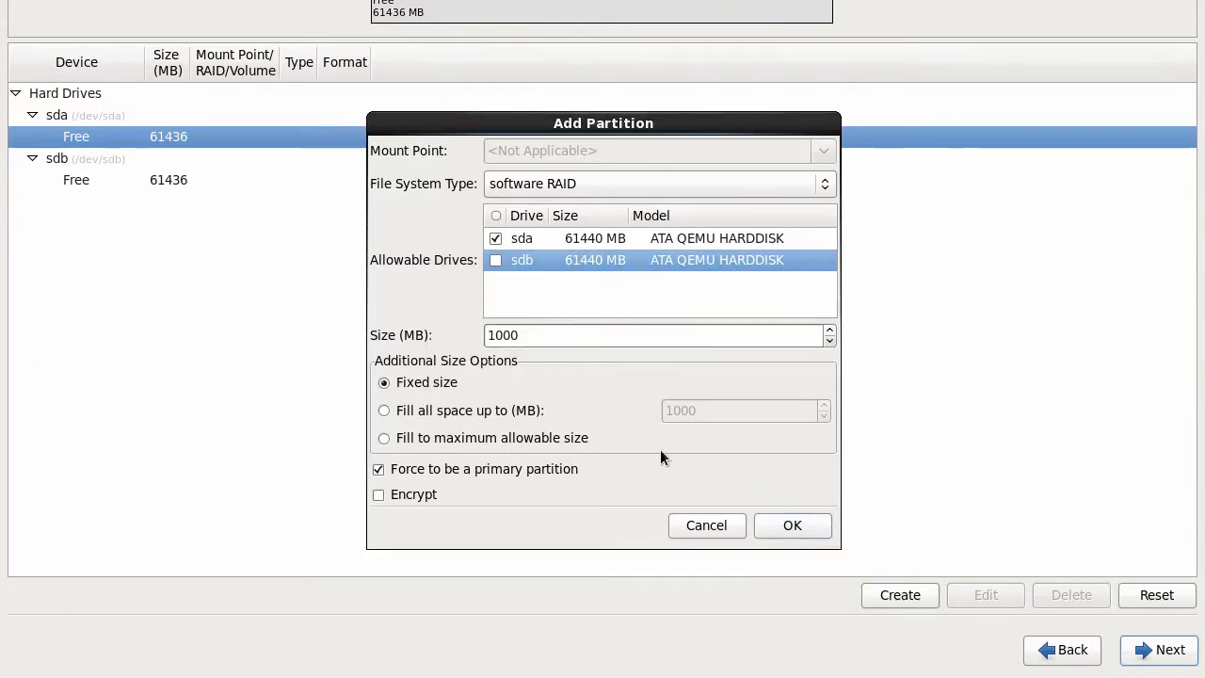
click(779, 524)
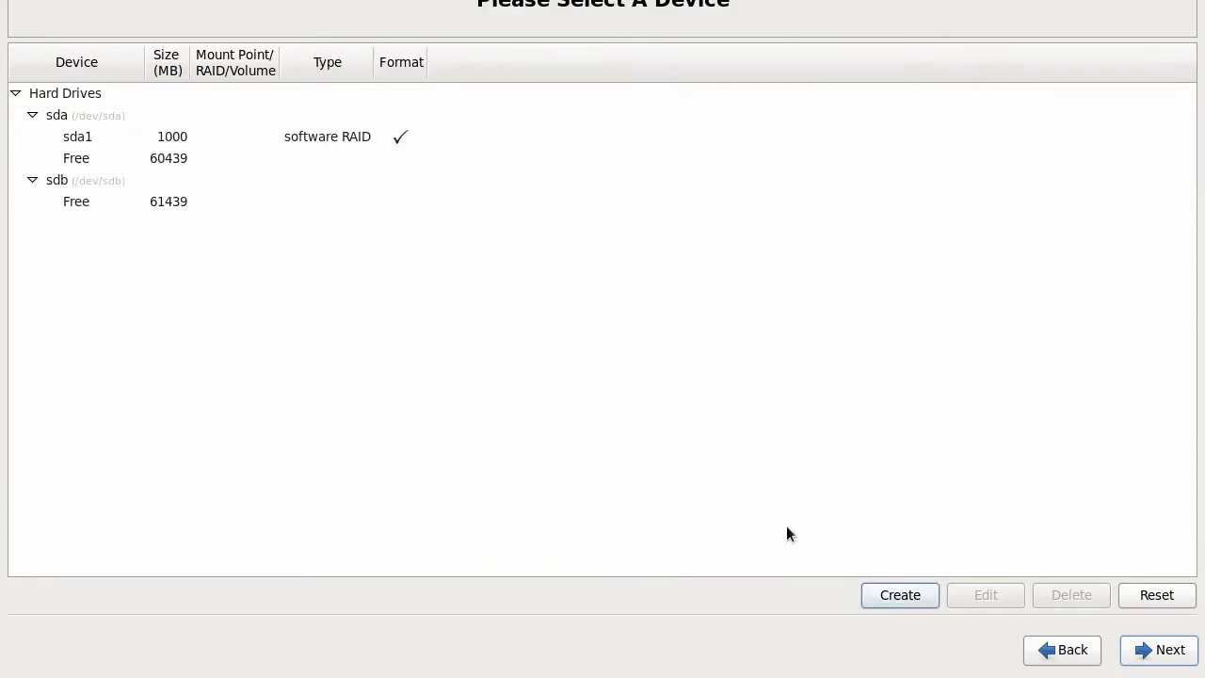
Step: Make sdb1: a 1000 MB primary RAID partition in sdb's free space, allowed on sdb only
click(195, 205)
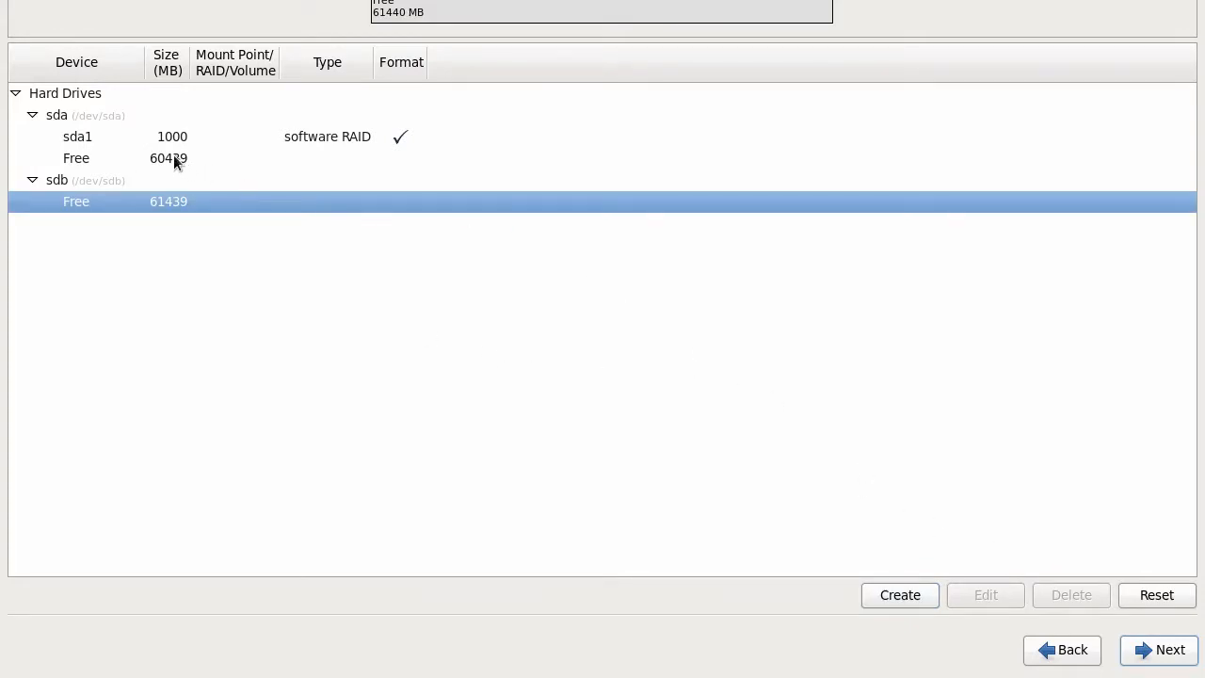
click(924, 595)
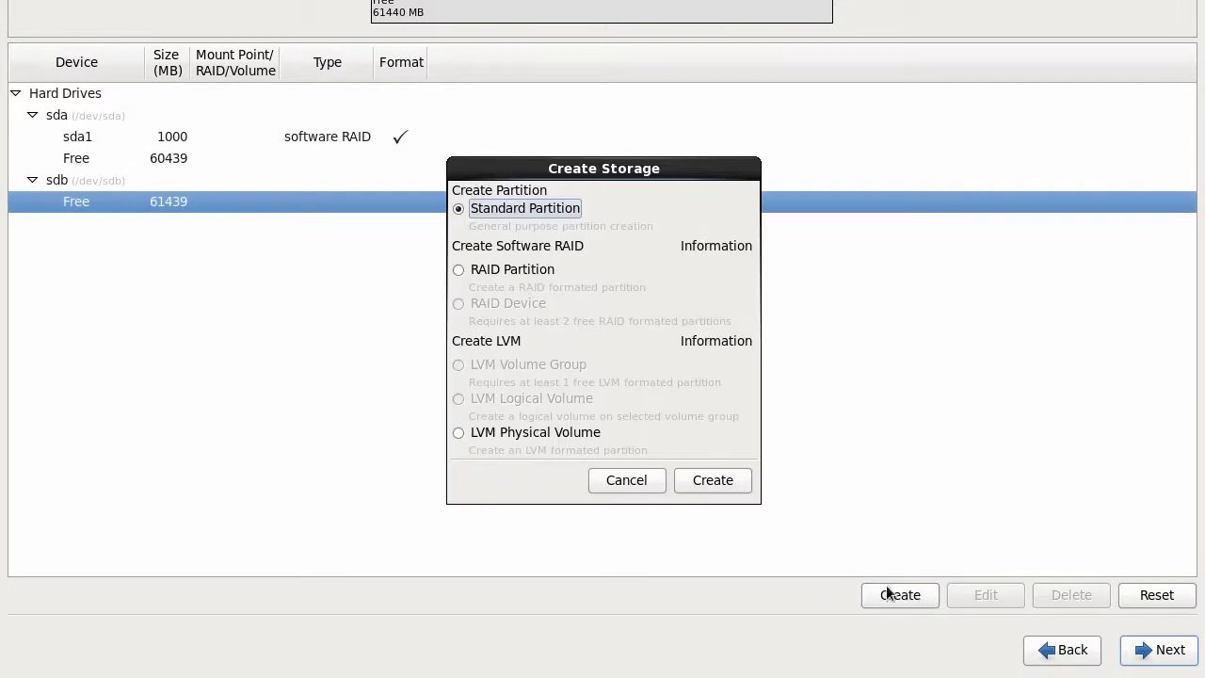
click(485, 269)
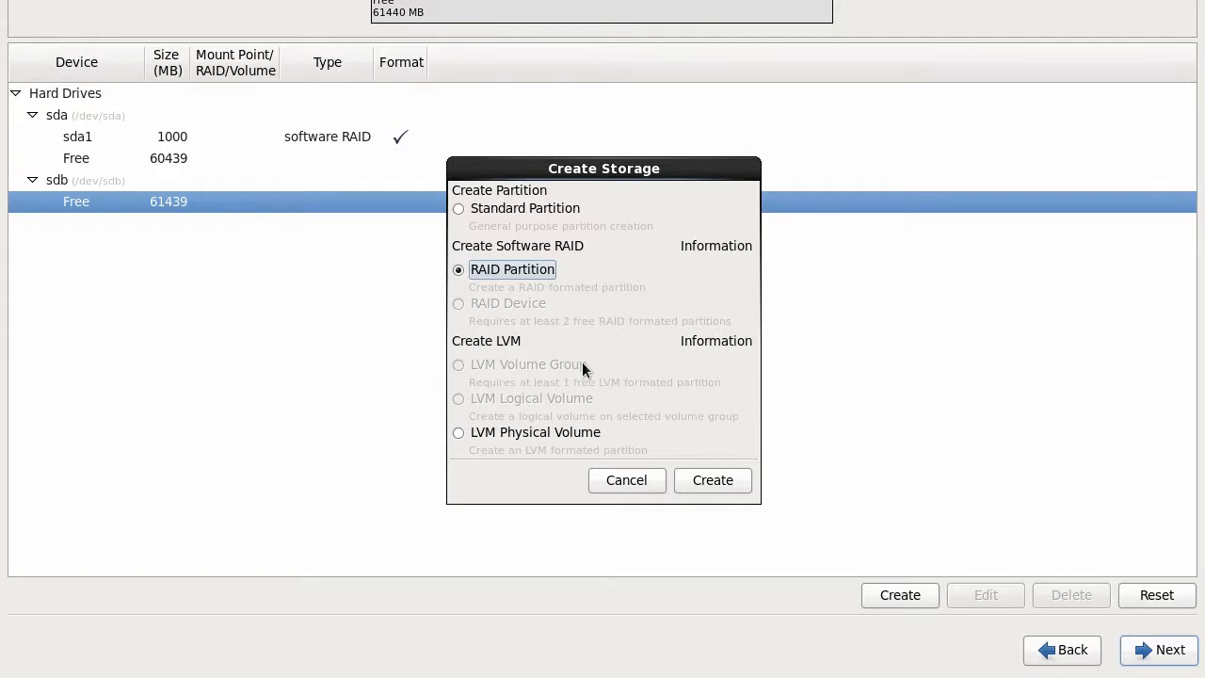
click(708, 482)
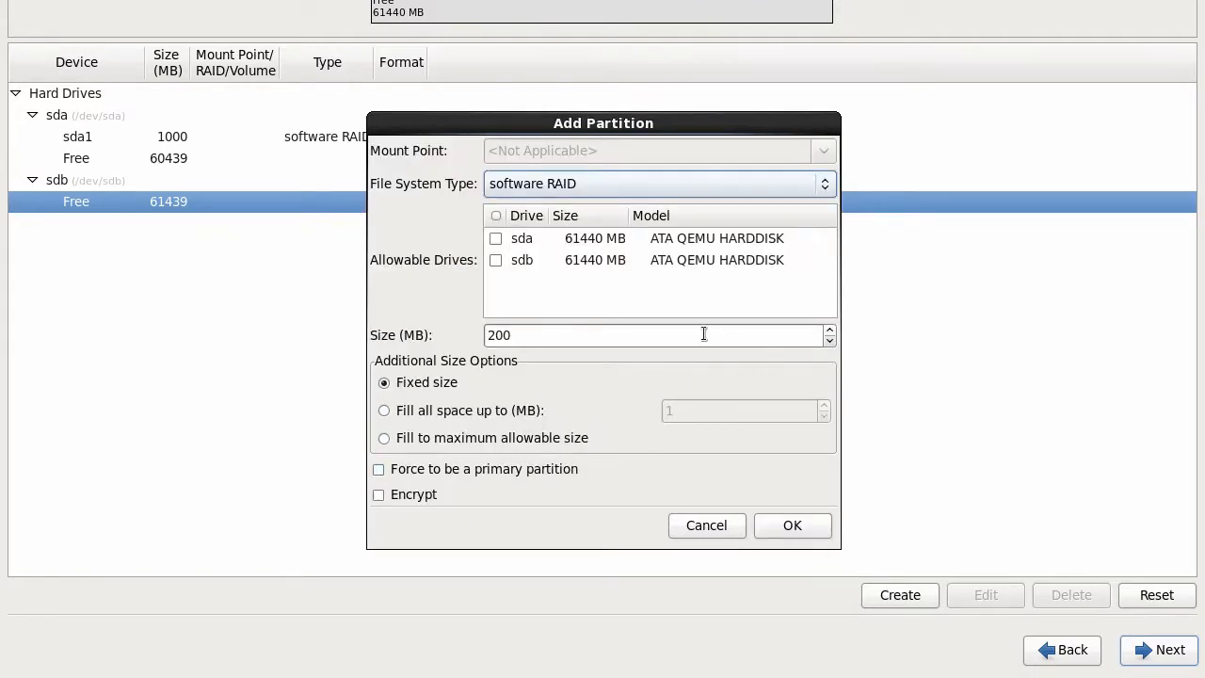
drag(657, 334, 431, 335)
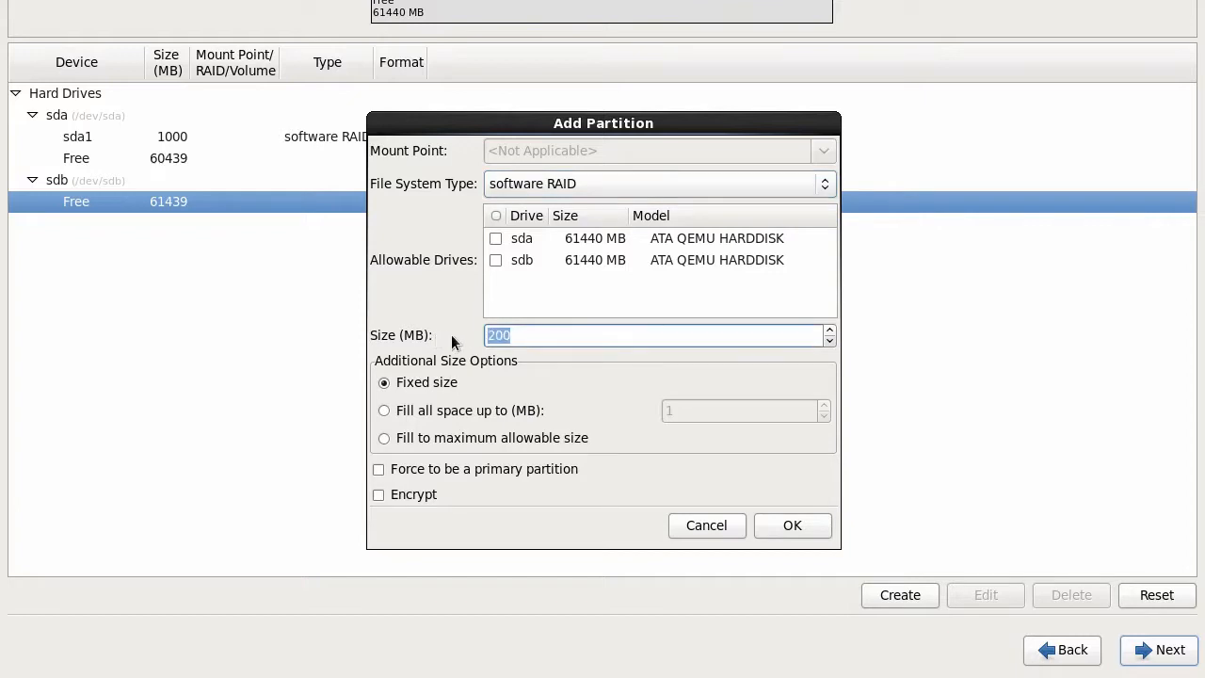
text(999)
click(829, 331)
click(495, 260)
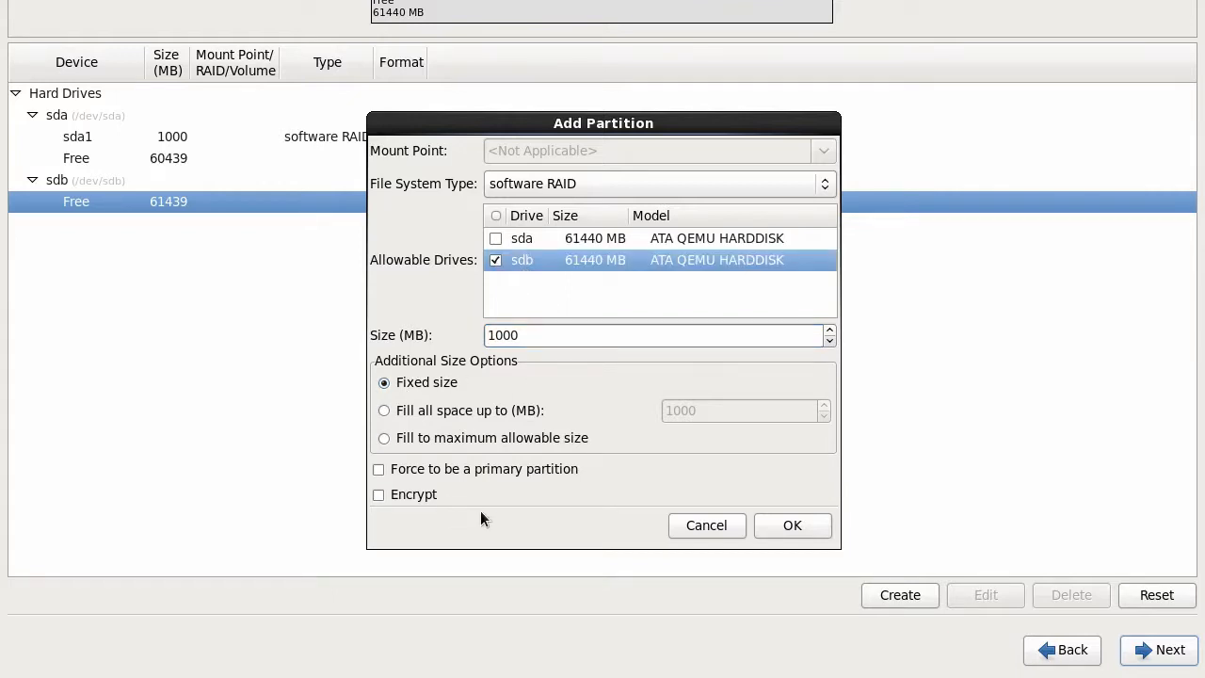
click(496, 471)
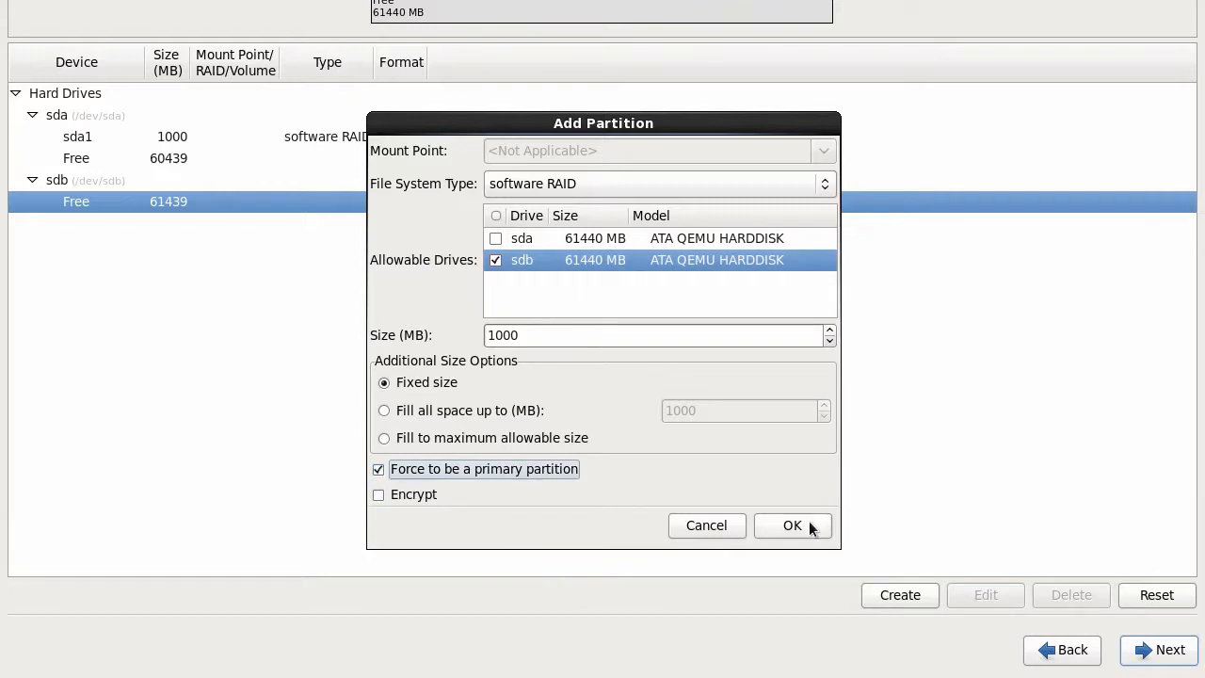
click(808, 524)
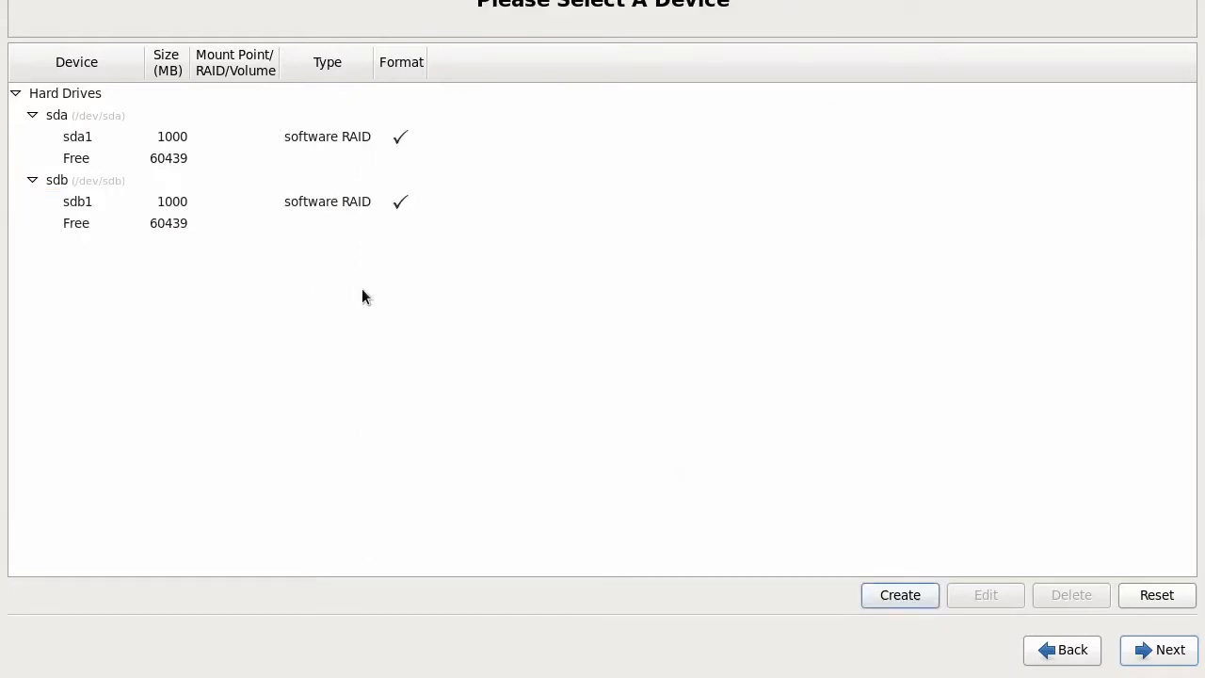
Step: Make sda2: a primary RAID partition on sda filling the maximum size, 60439 MB
click(174, 162)
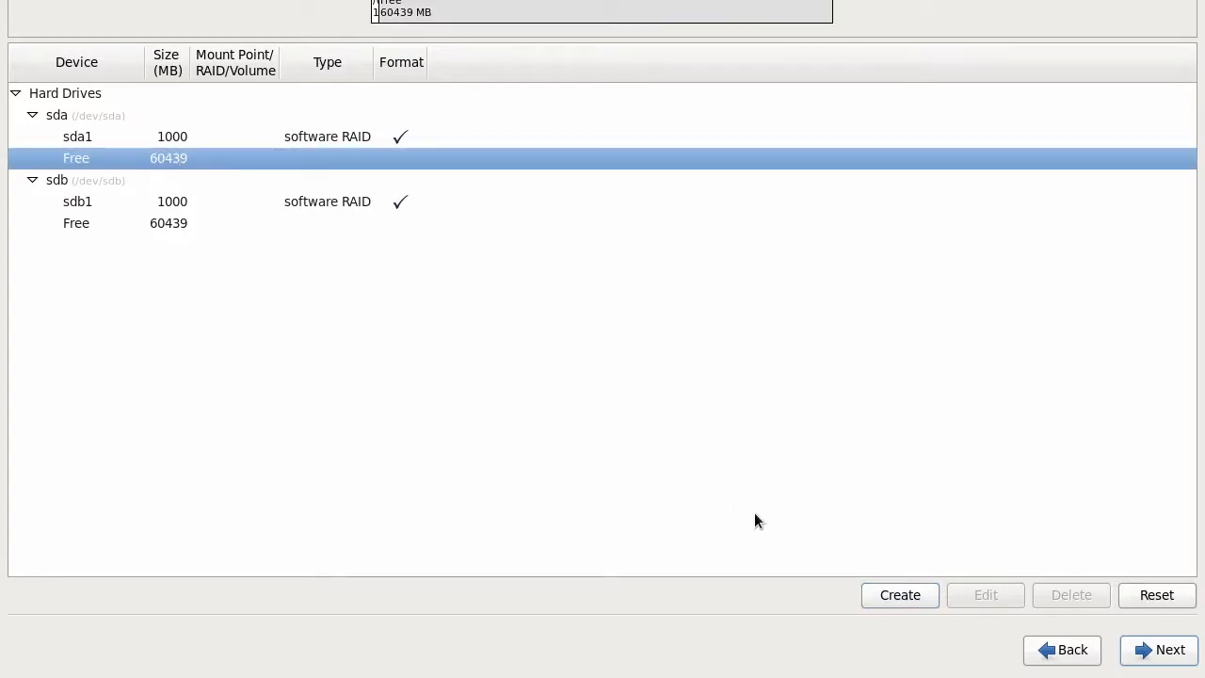
click(902, 595)
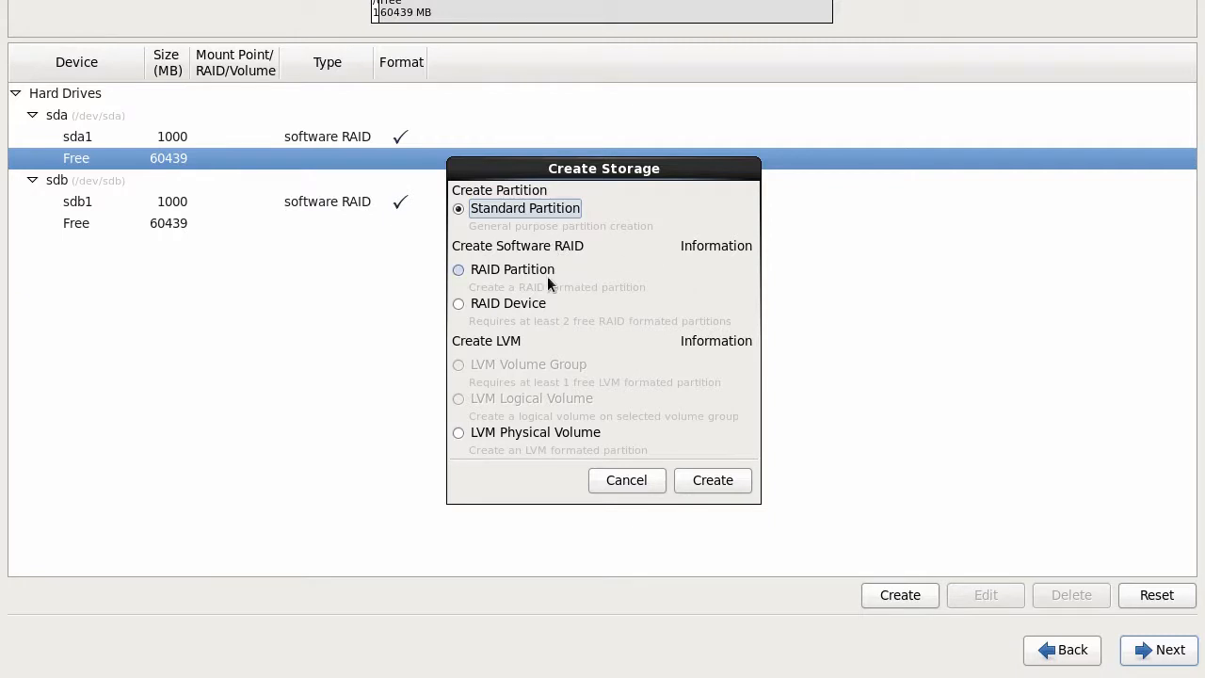
click(497, 270)
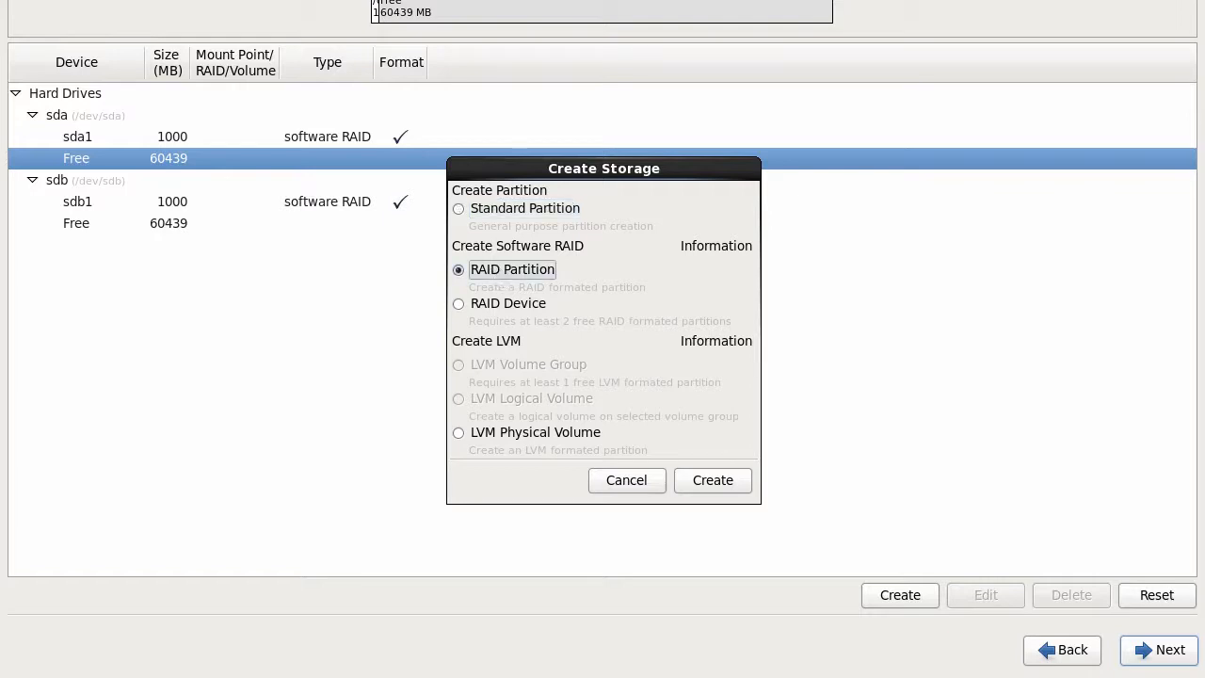
click(713, 481)
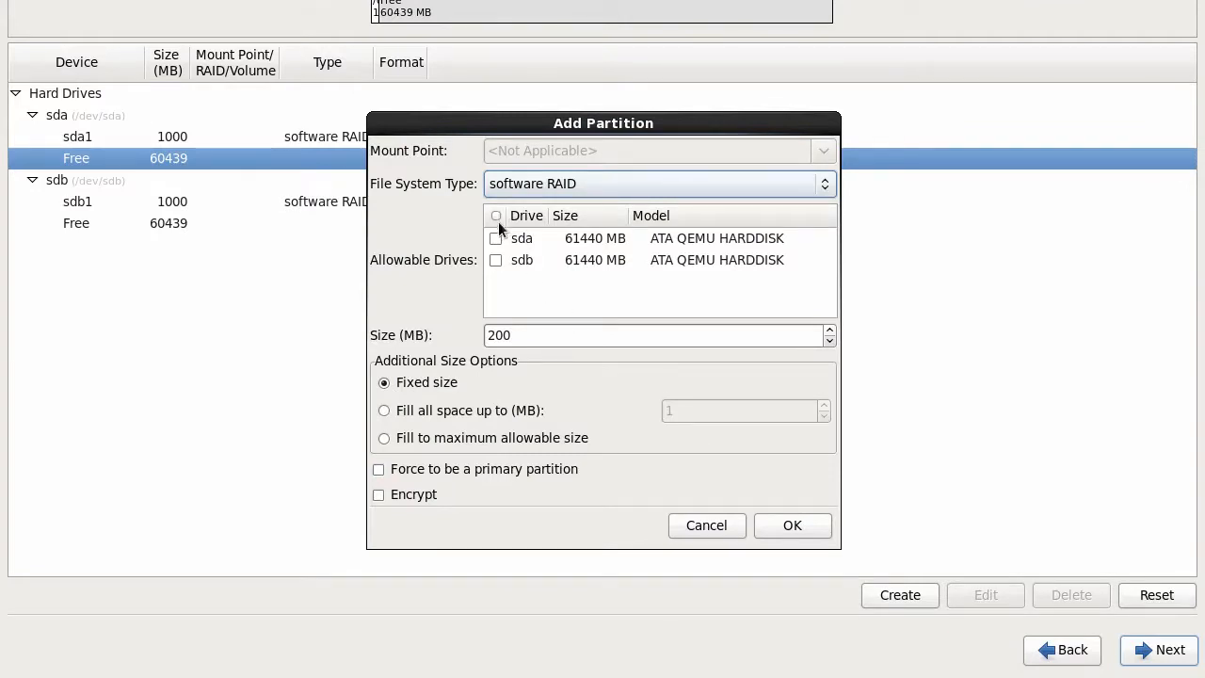
click(496, 237)
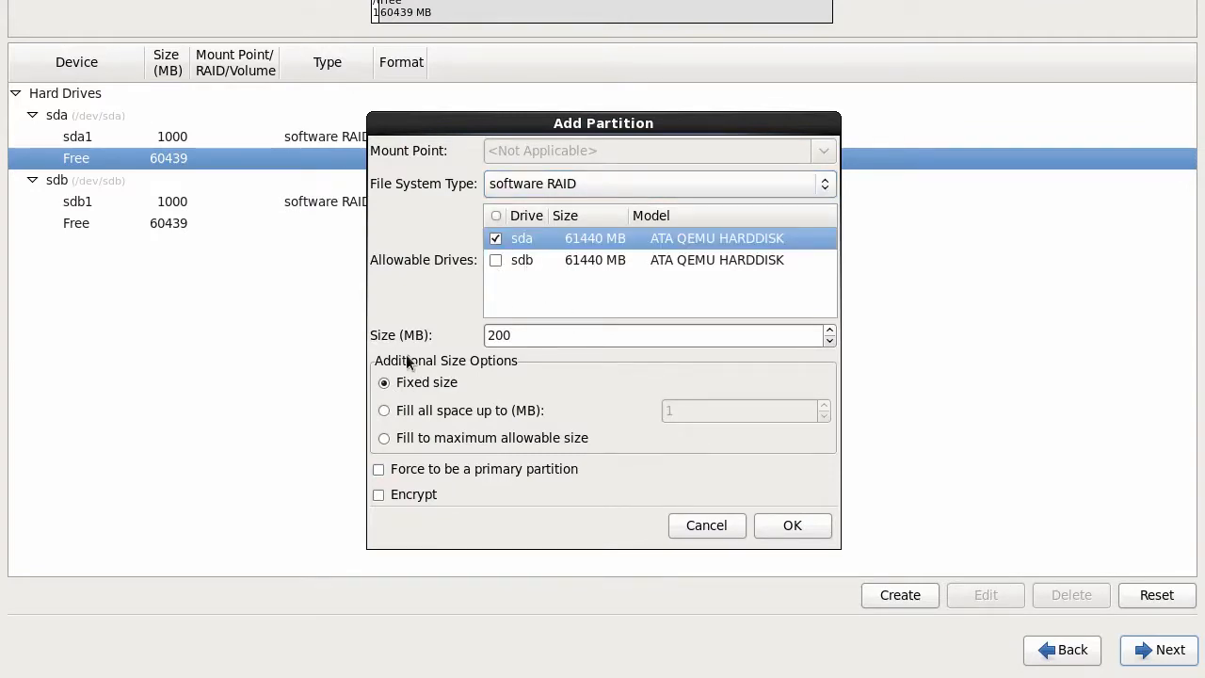
click(384, 439)
click(379, 469)
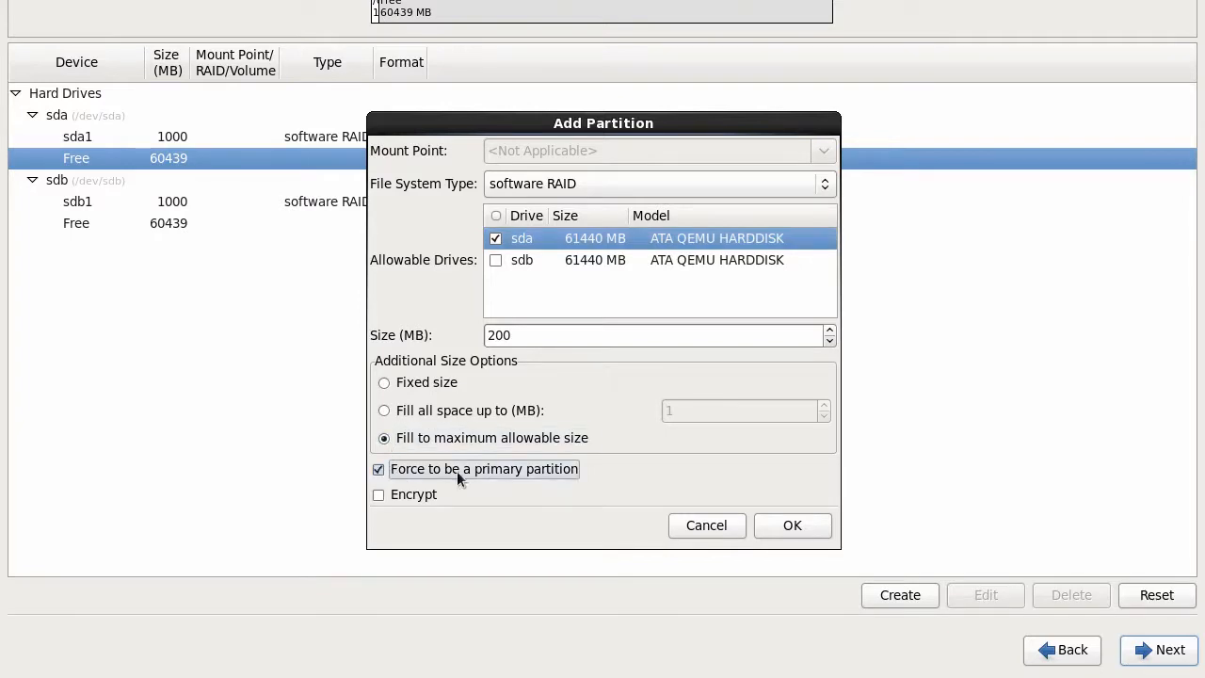
click(791, 526)
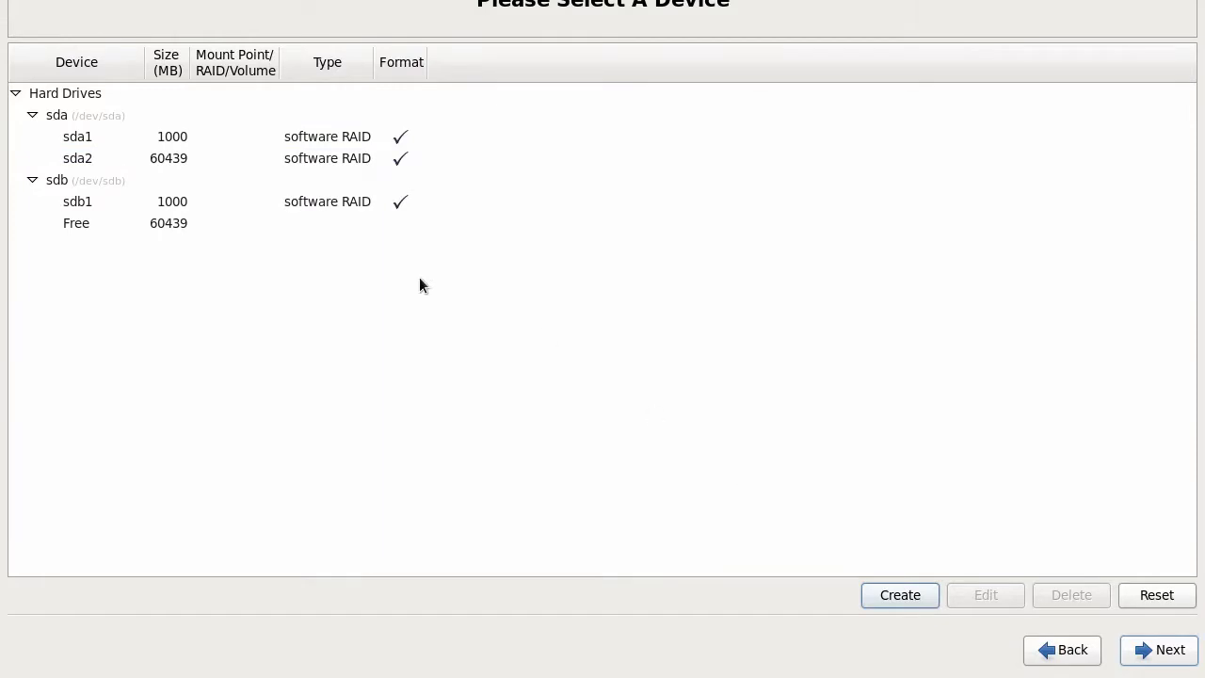
Step: Create sdb2 on sdb only as a primary software RAID partition, filling the maximum allowable size
click(184, 226)
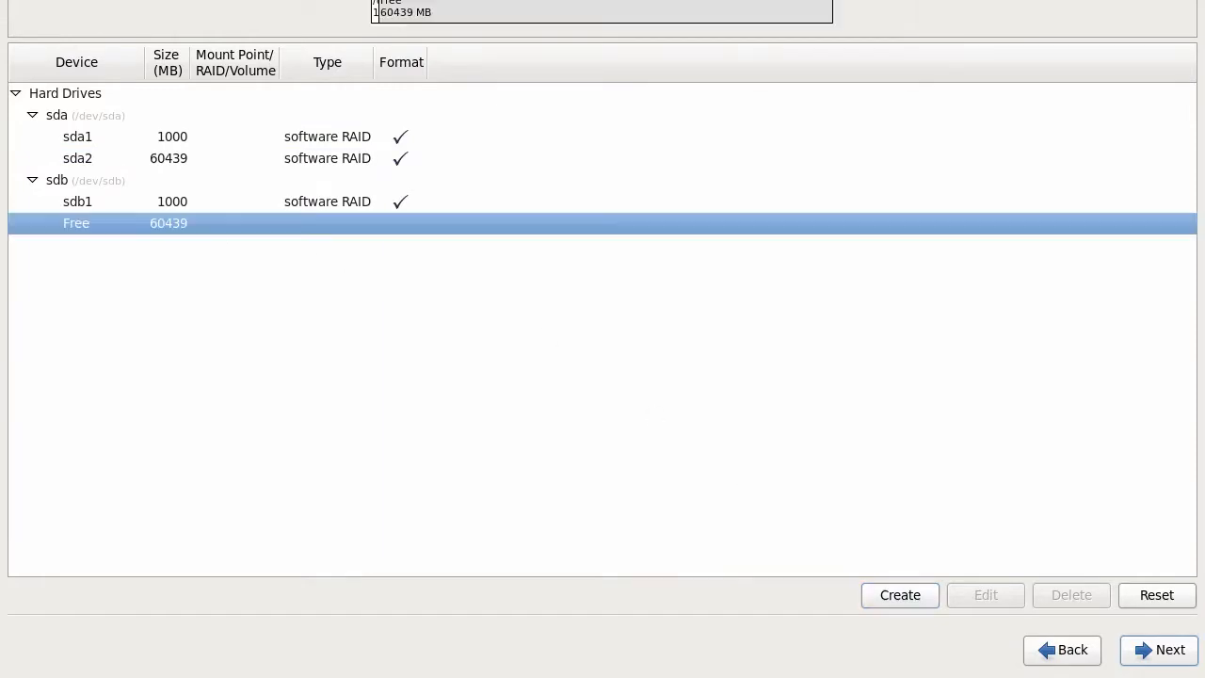
click(900, 595)
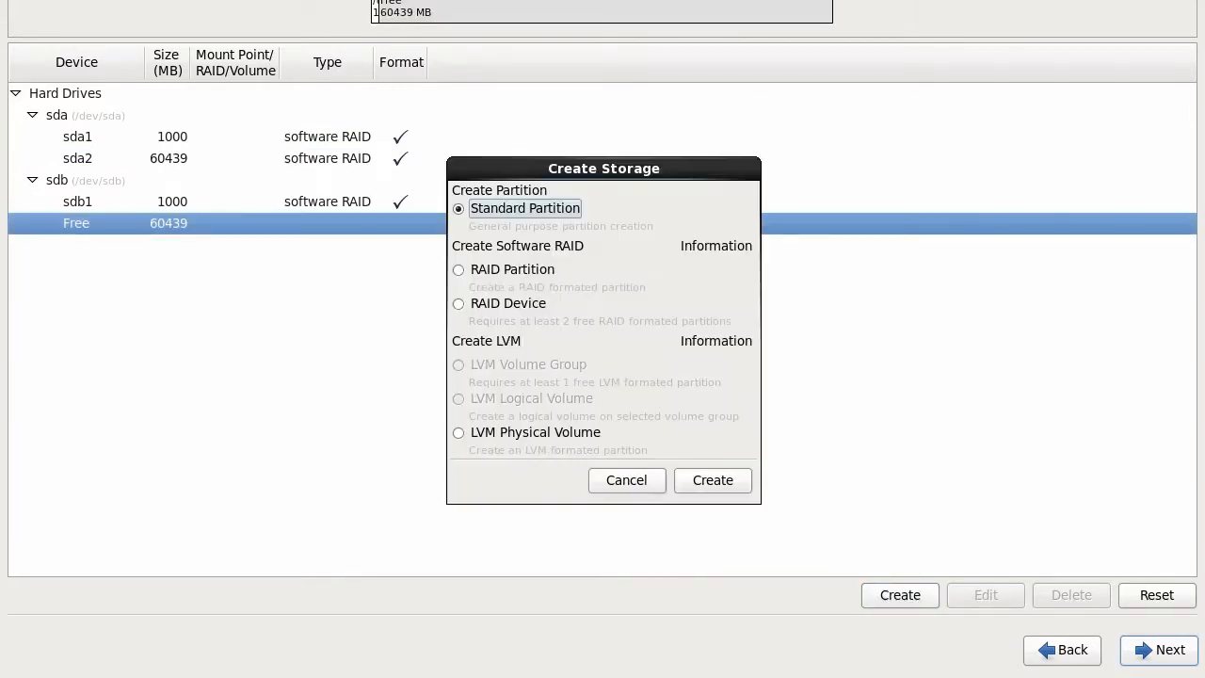
click(457, 270)
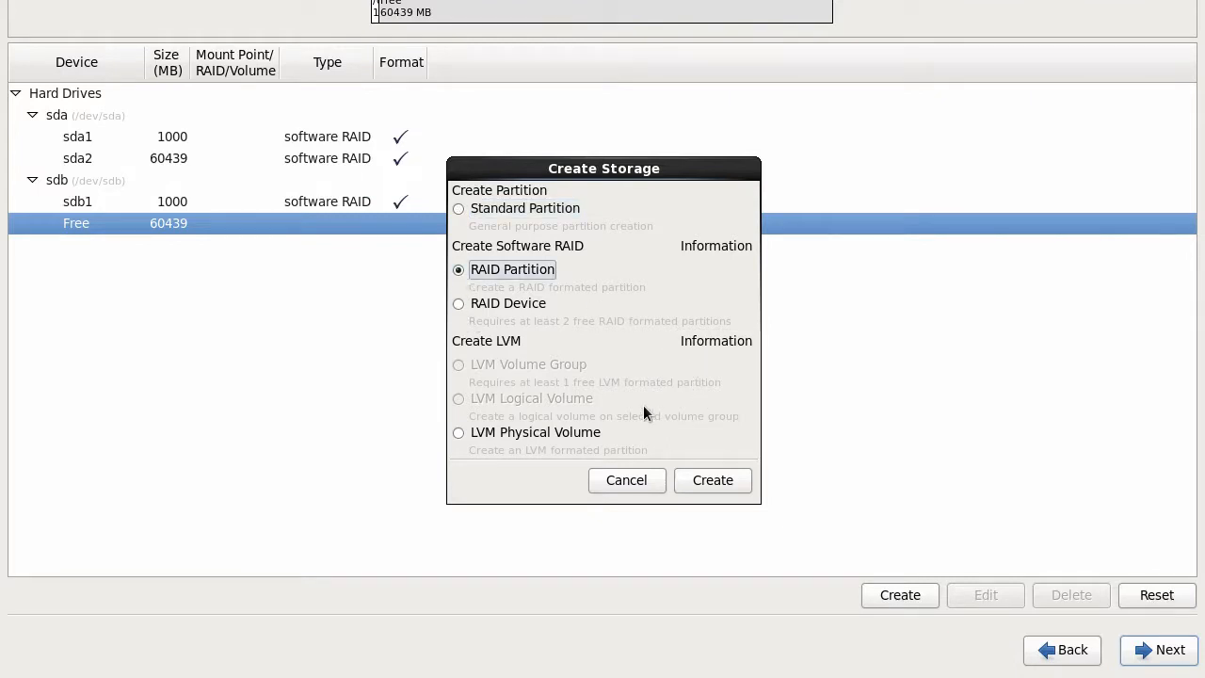
click(715, 479)
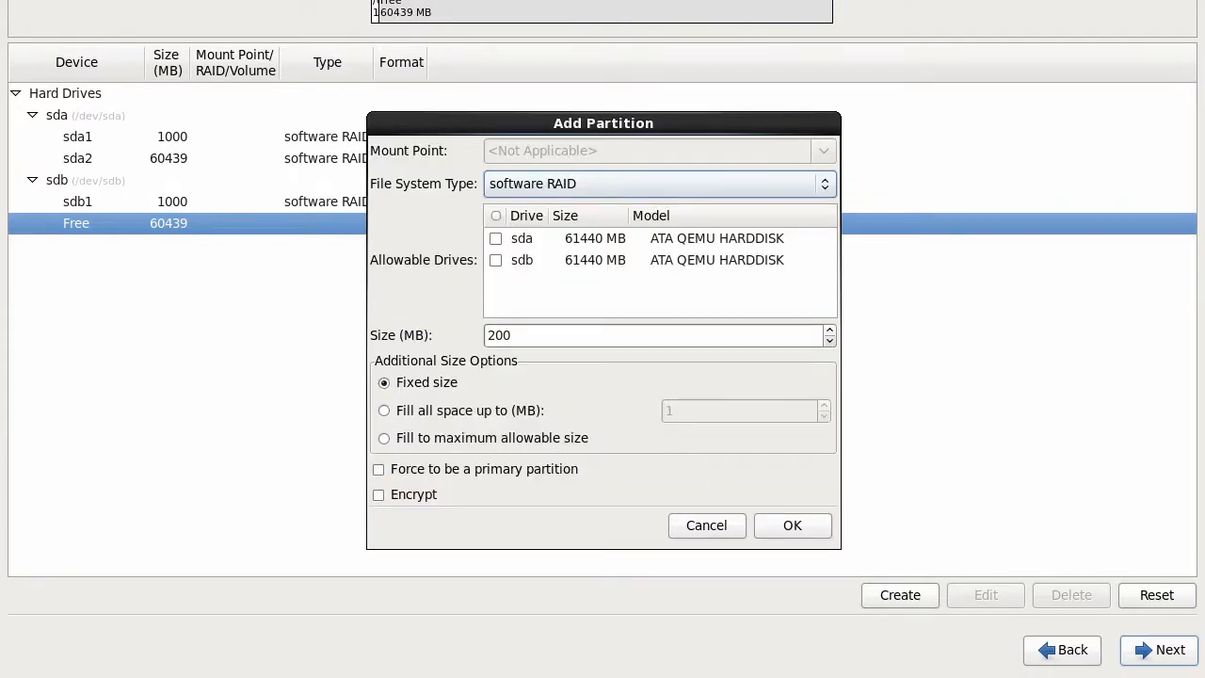
click(496, 260)
click(415, 438)
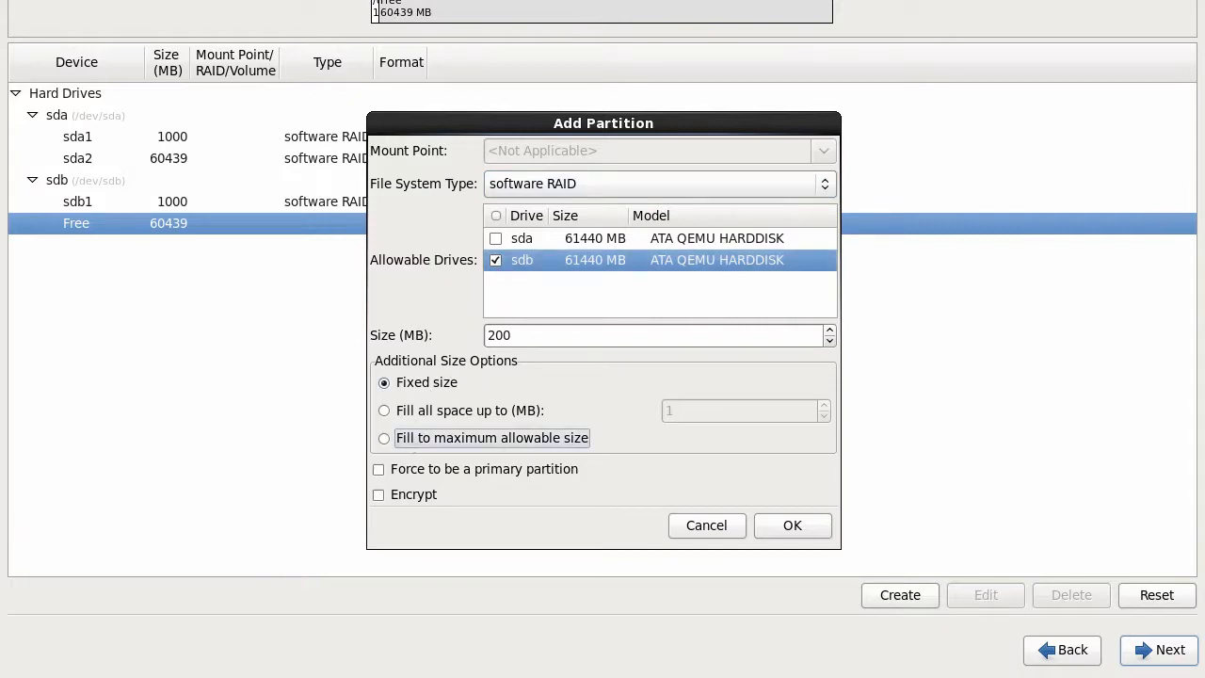
click(409, 468)
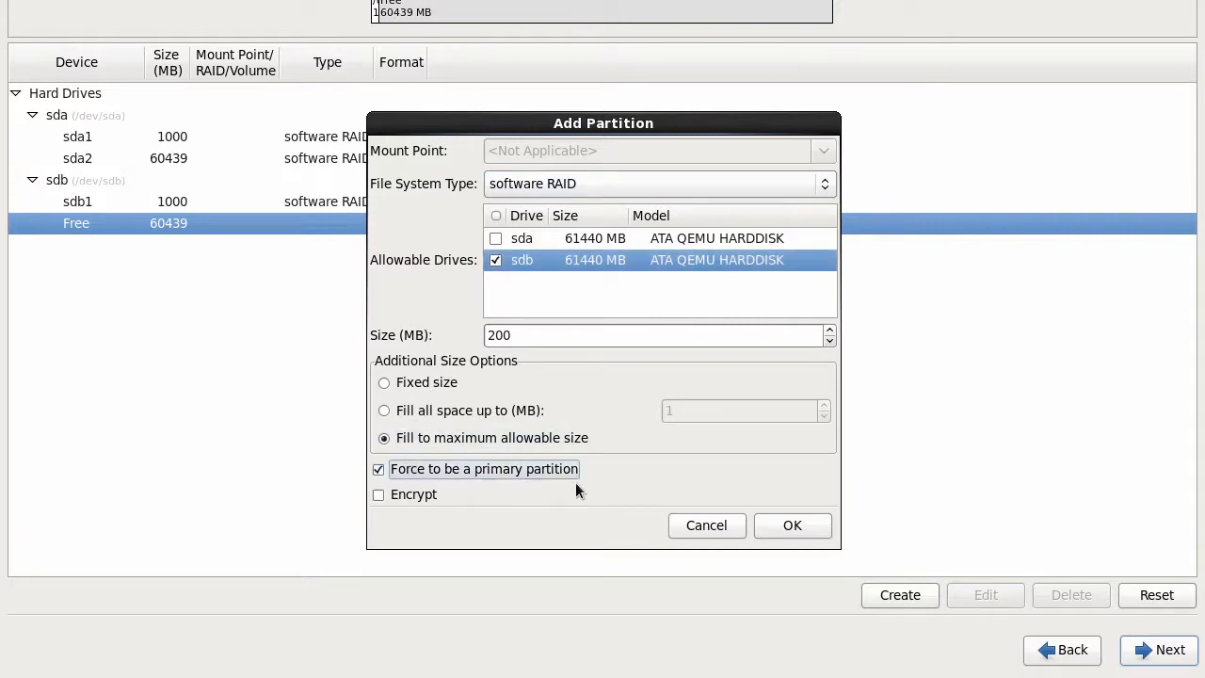
click(802, 525)
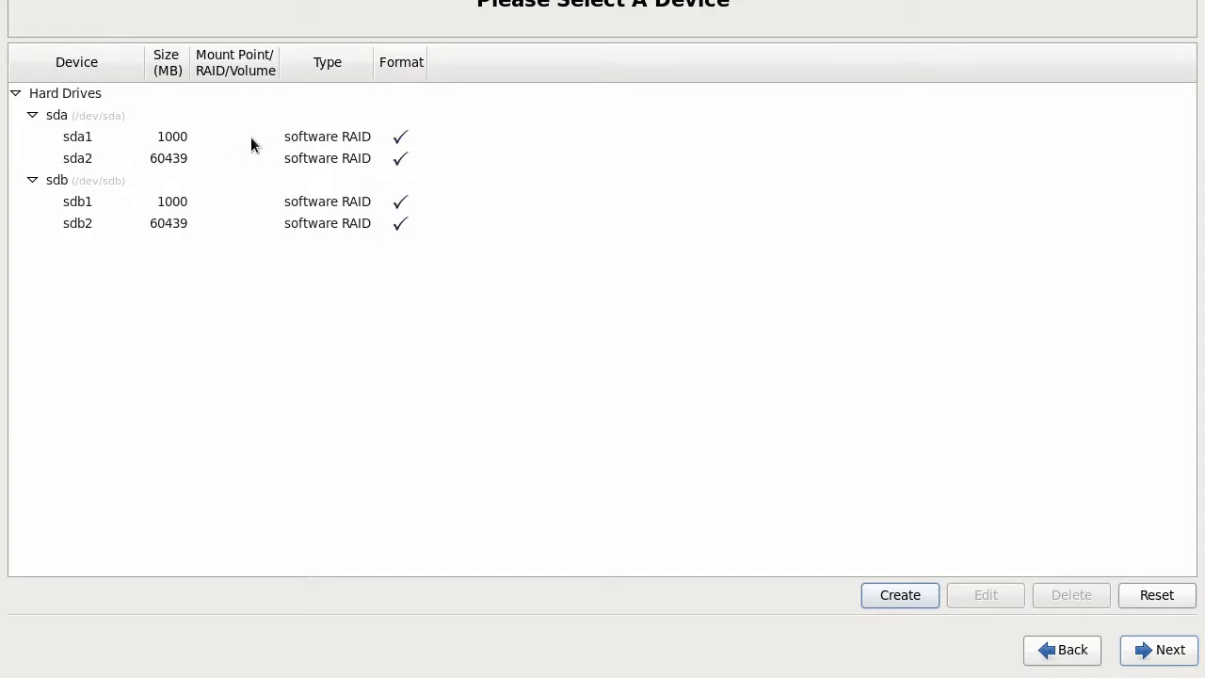
Step: Make RAID device md0 mounted at /boot with ext2, using members sda1 and sdb1
click(293, 136)
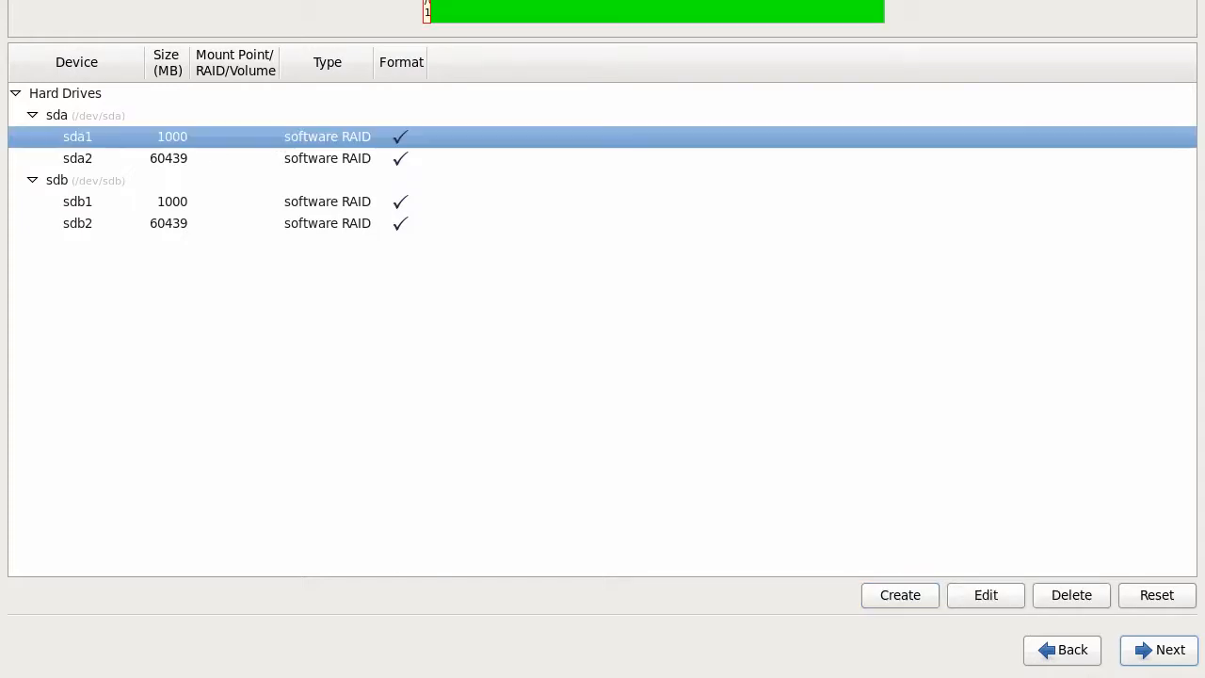
click(903, 596)
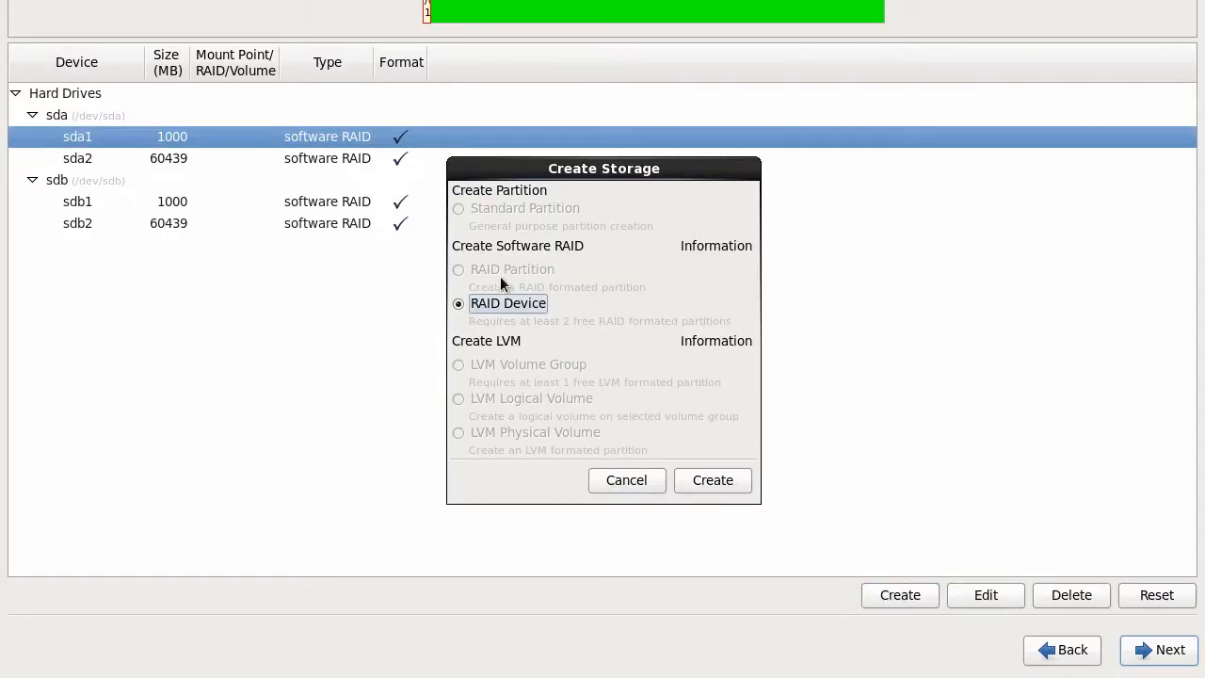
click(708, 481)
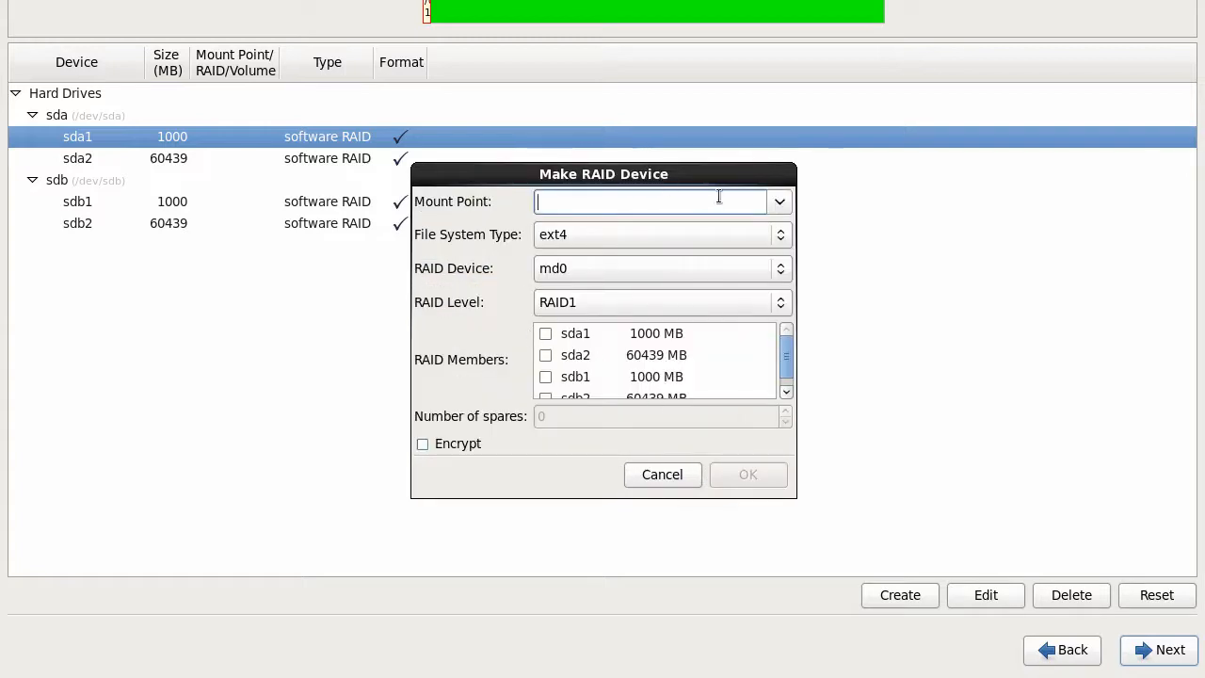
click(779, 202)
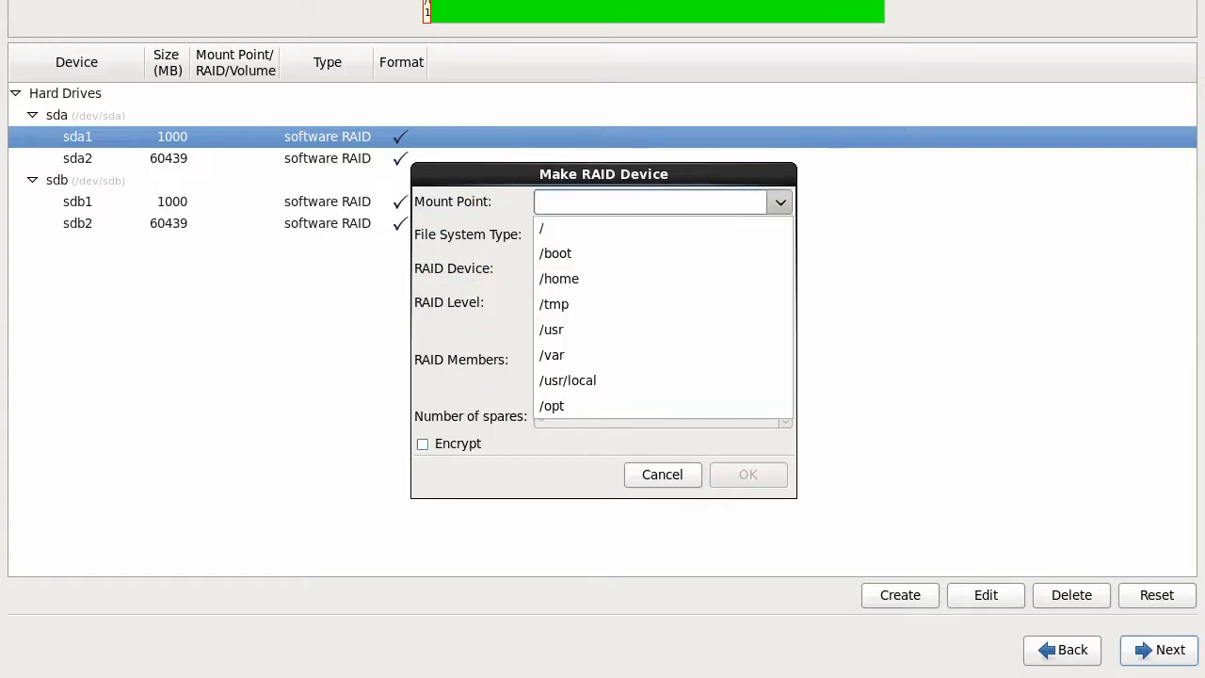
click(615, 252)
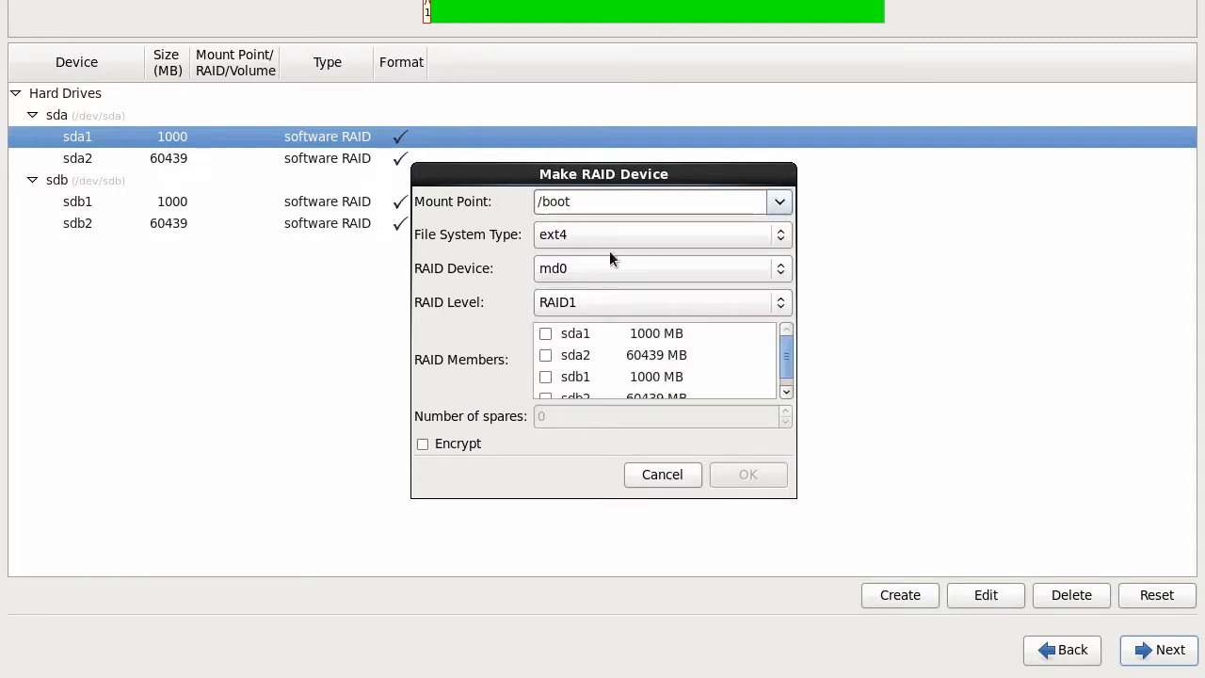
click(611, 239)
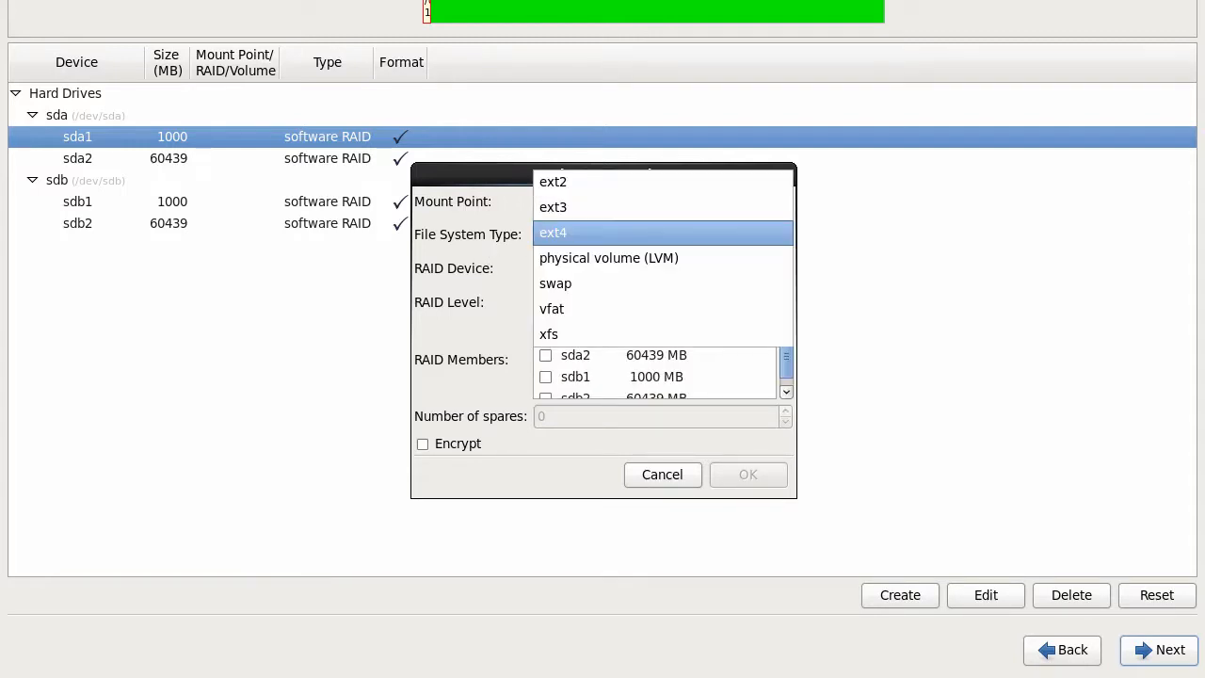
click(595, 185)
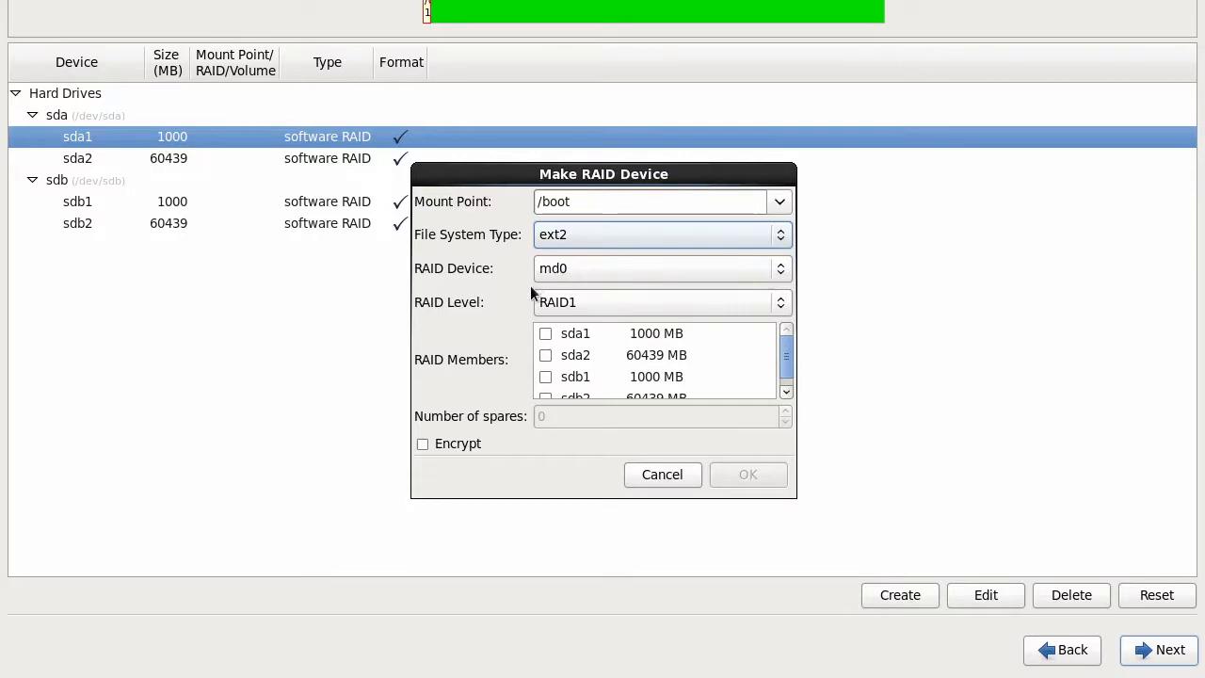
click(545, 334)
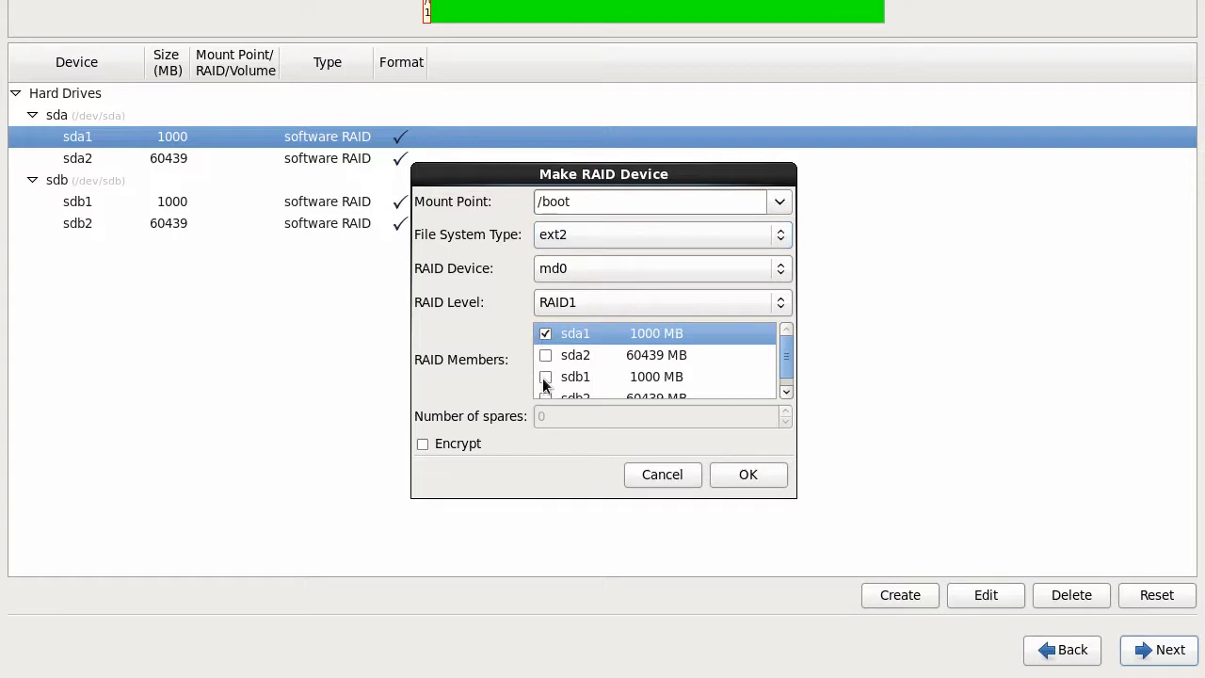
click(545, 376)
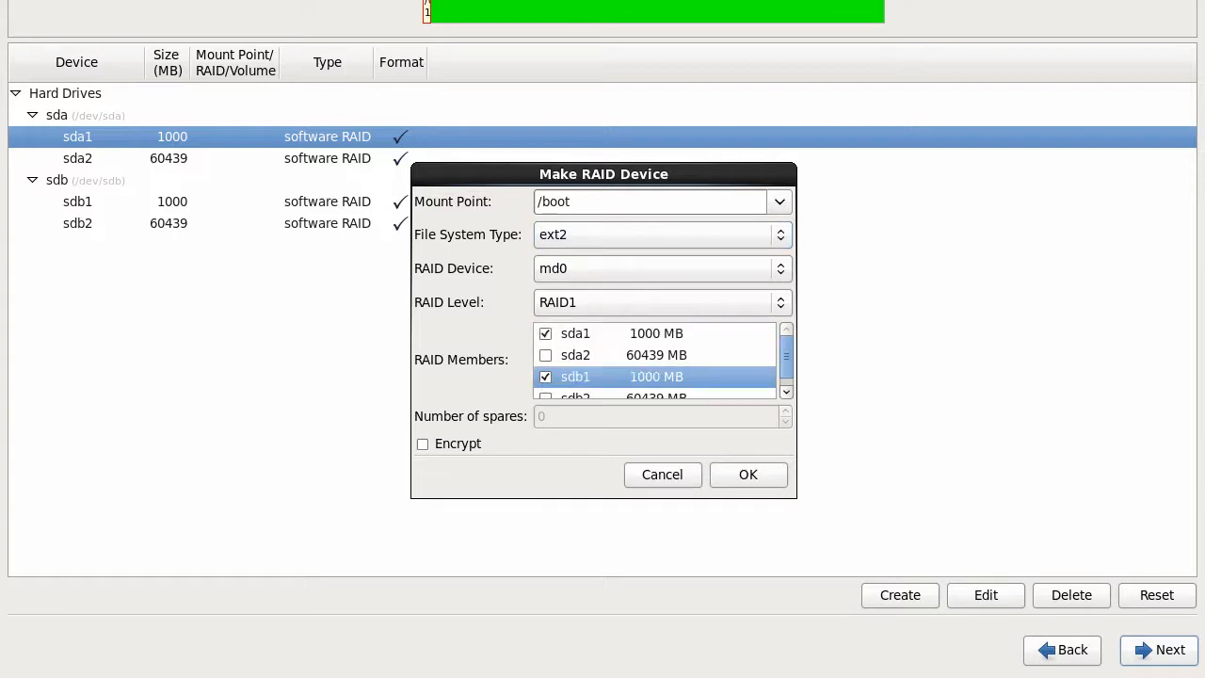
click(750, 475)
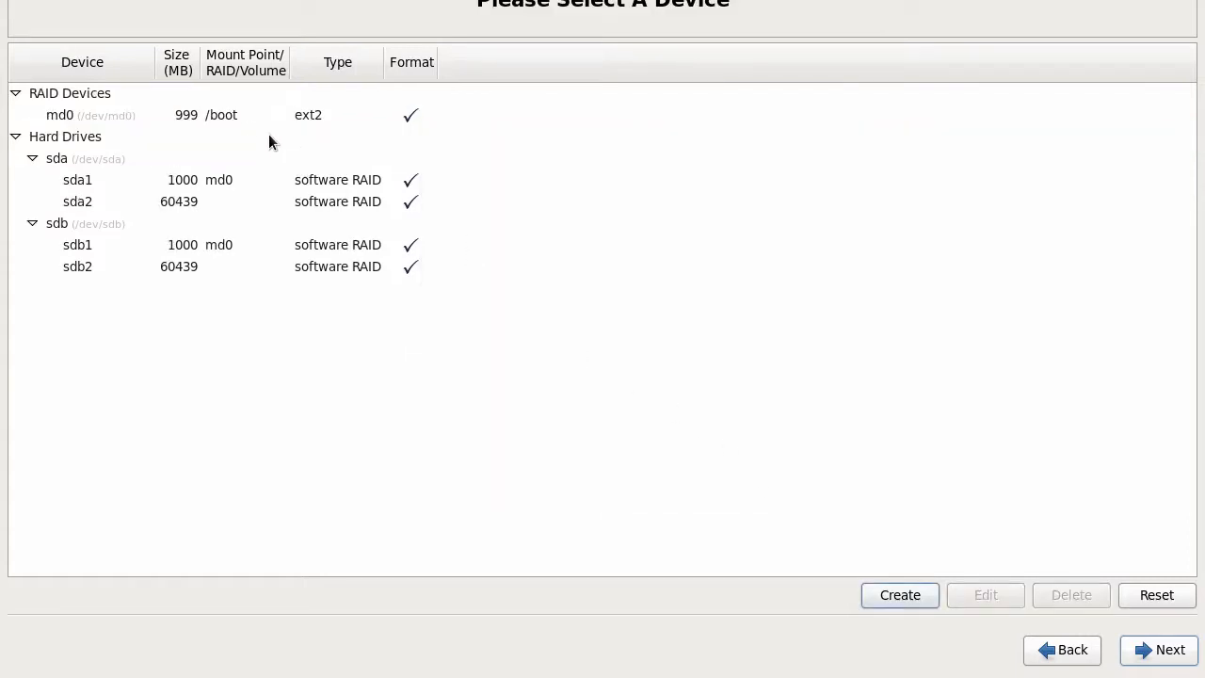
Step: Make RAID device md1 with file system type physical volume (LVM), using sda2 and sdb2
click(377, 200)
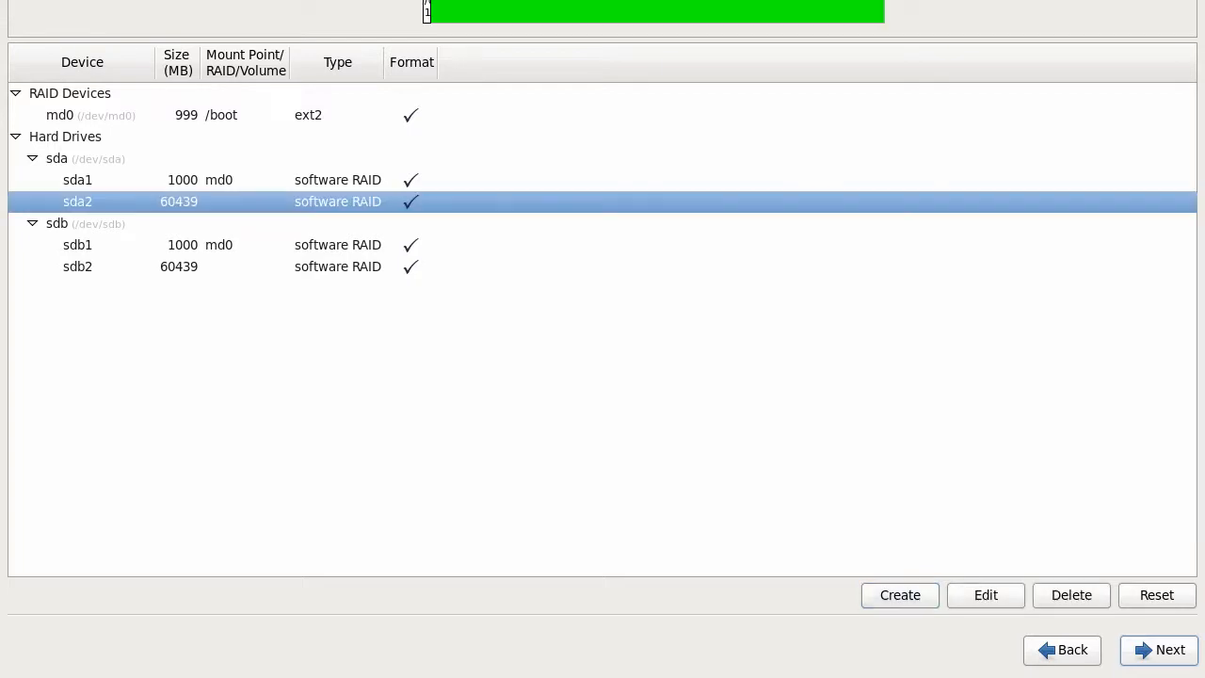
click(900, 596)
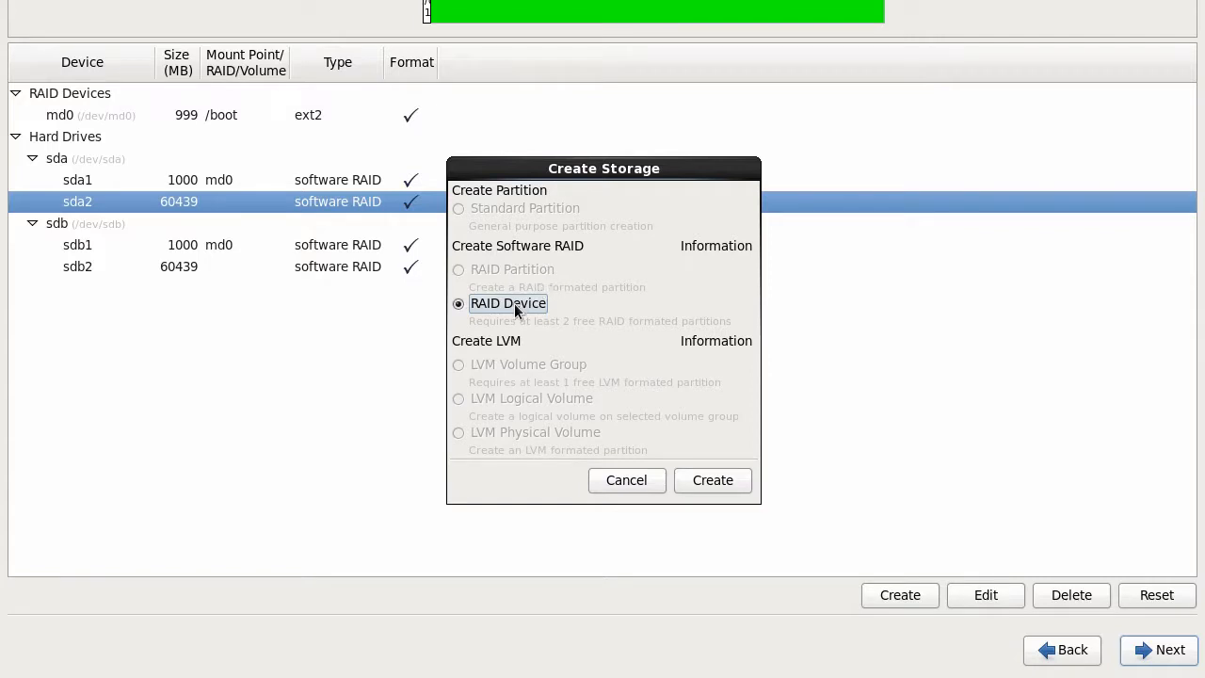
click(715, 481)
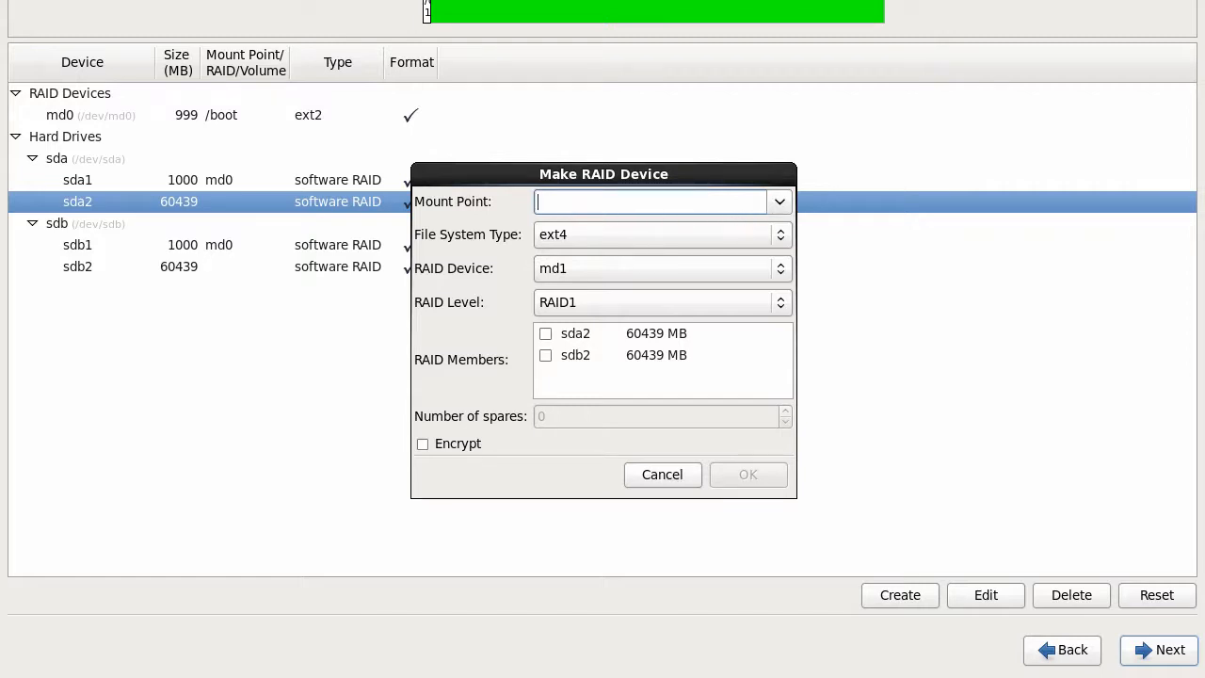
click(780, 201)
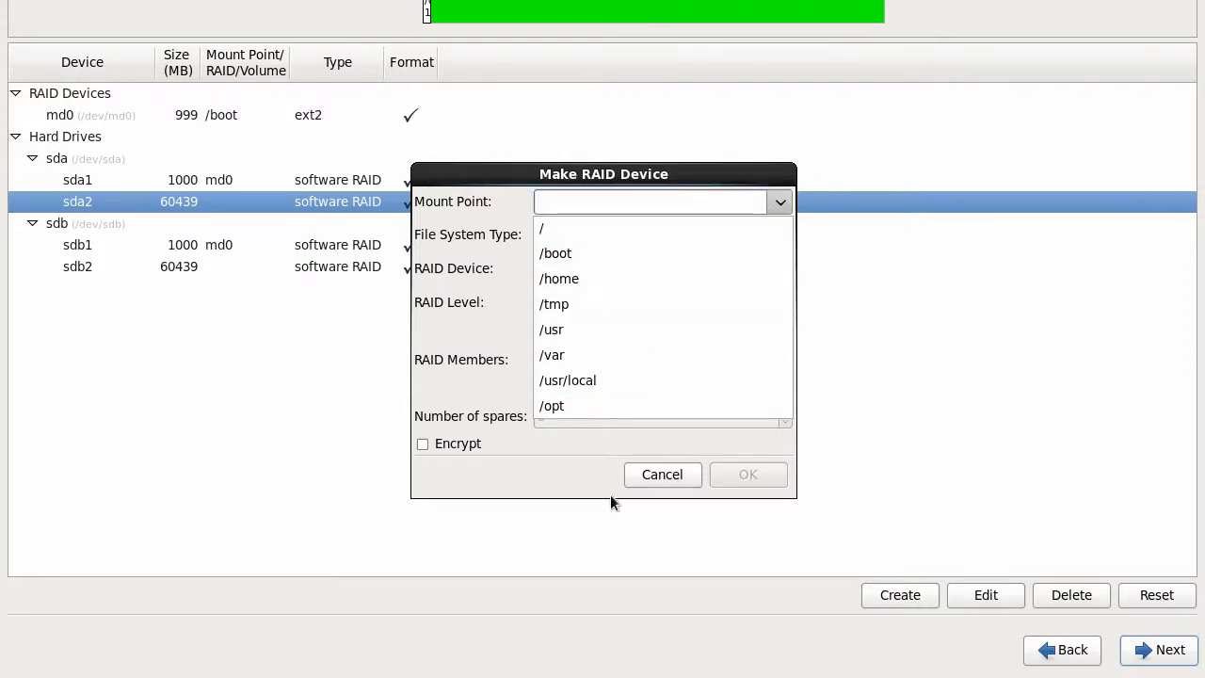
click(590, 451)
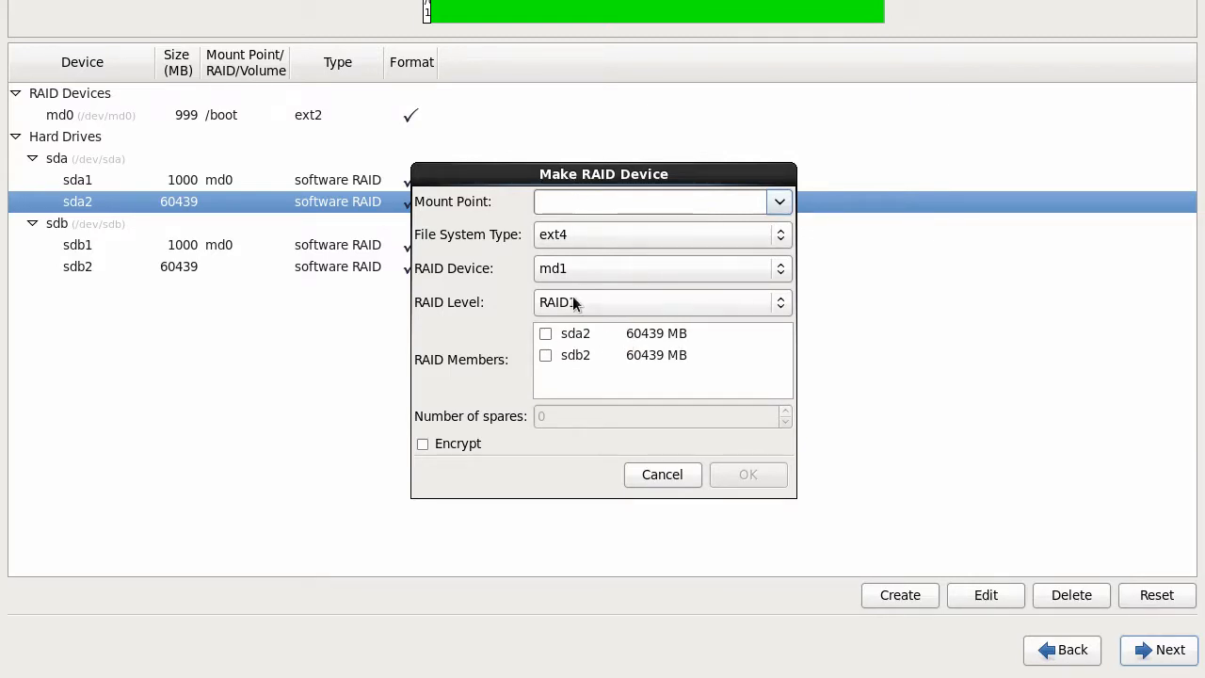
click(614, 269)
click(507, 276)
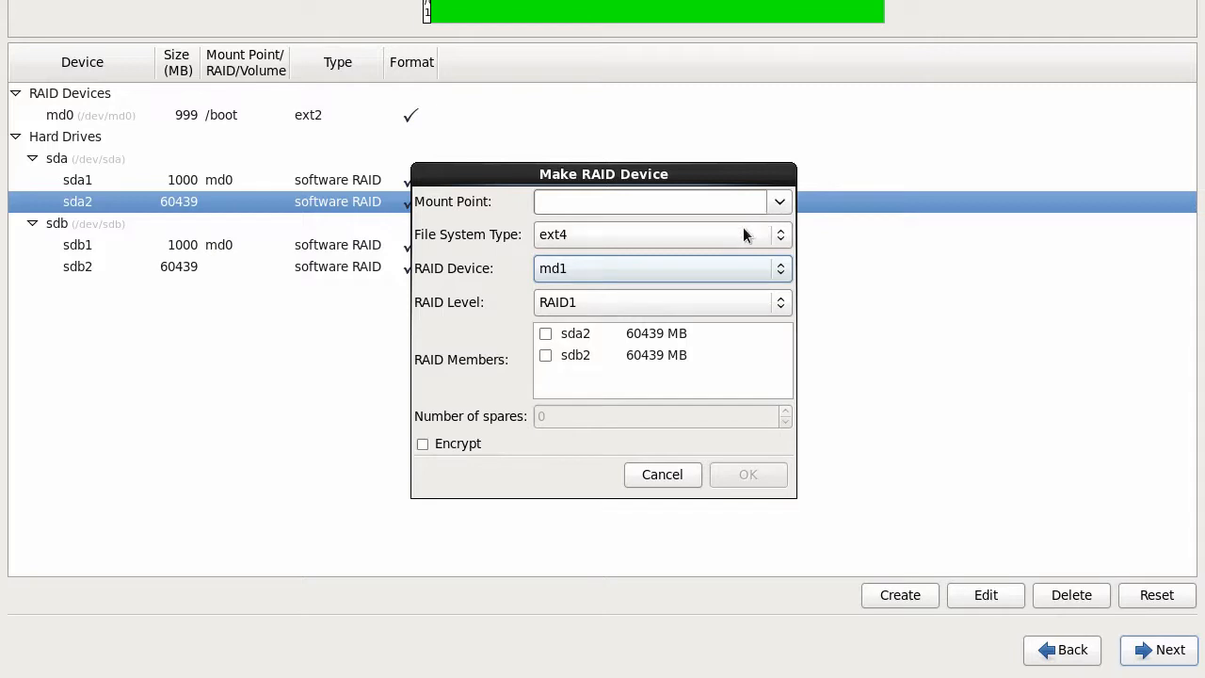
click(621, 239)
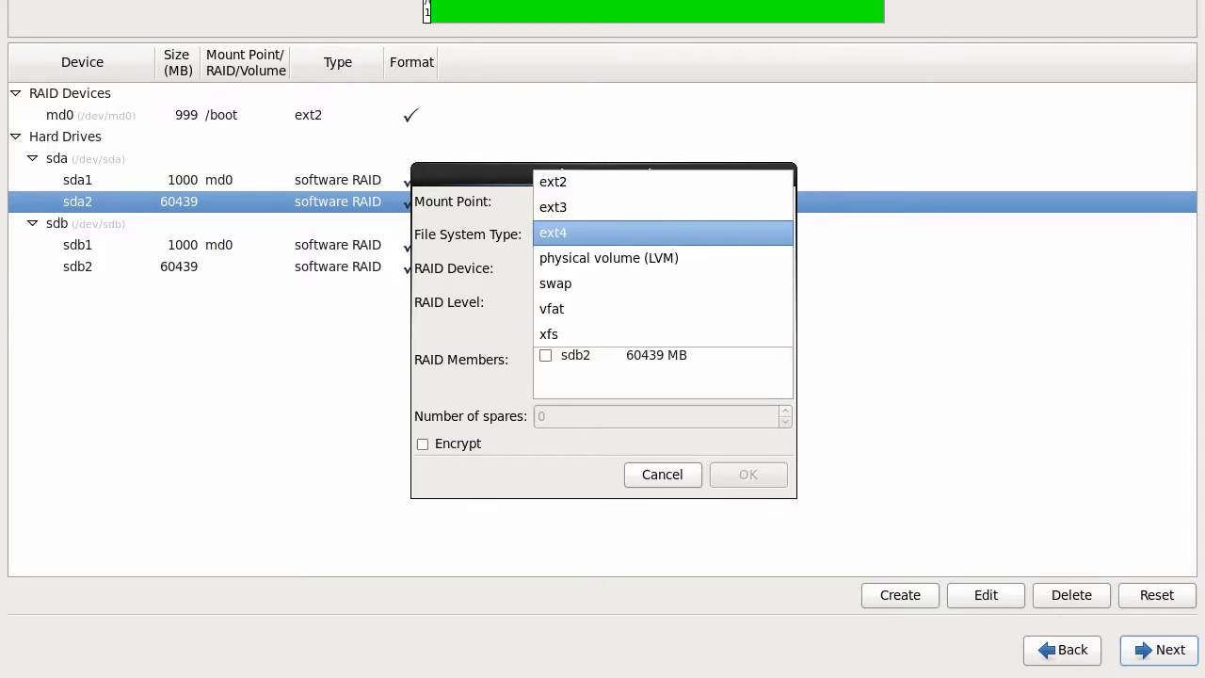
click(617, 257)
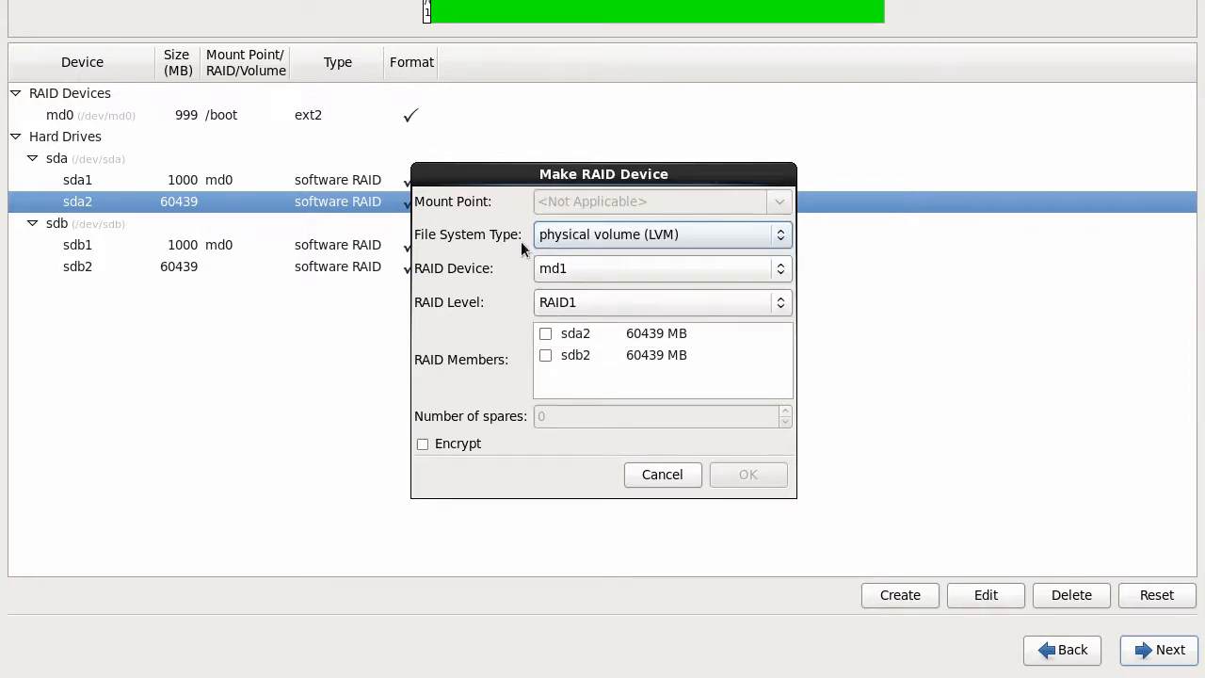
click(546, 336)
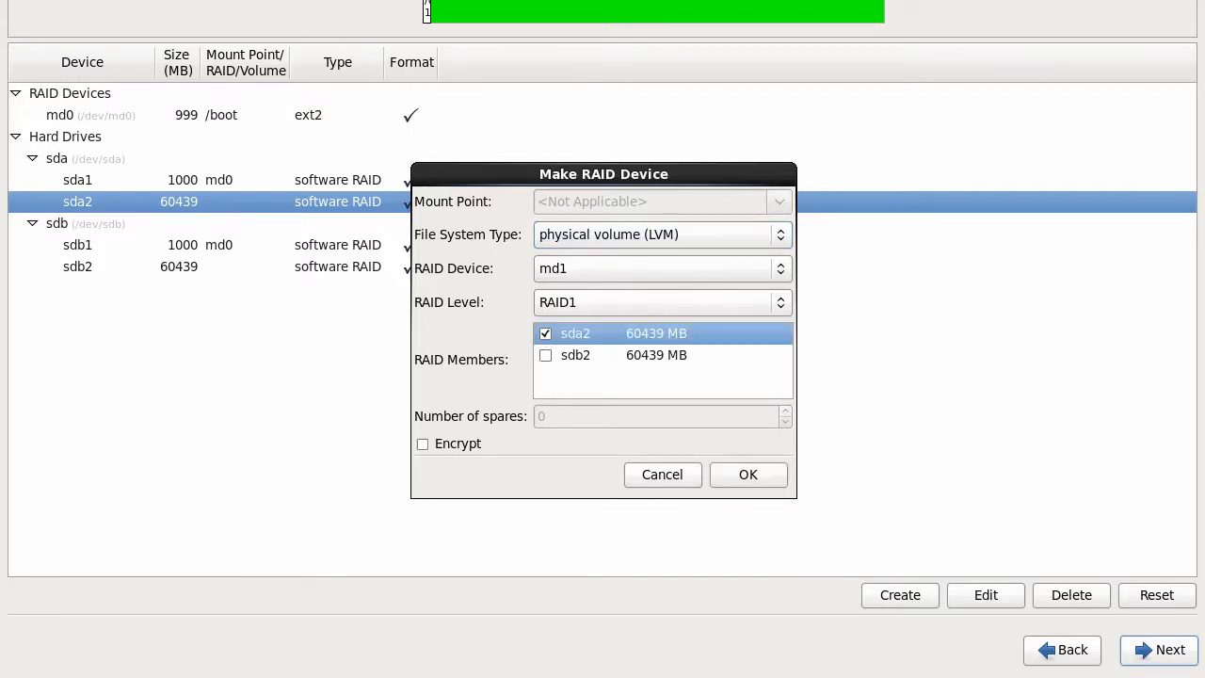
click(546, 357)
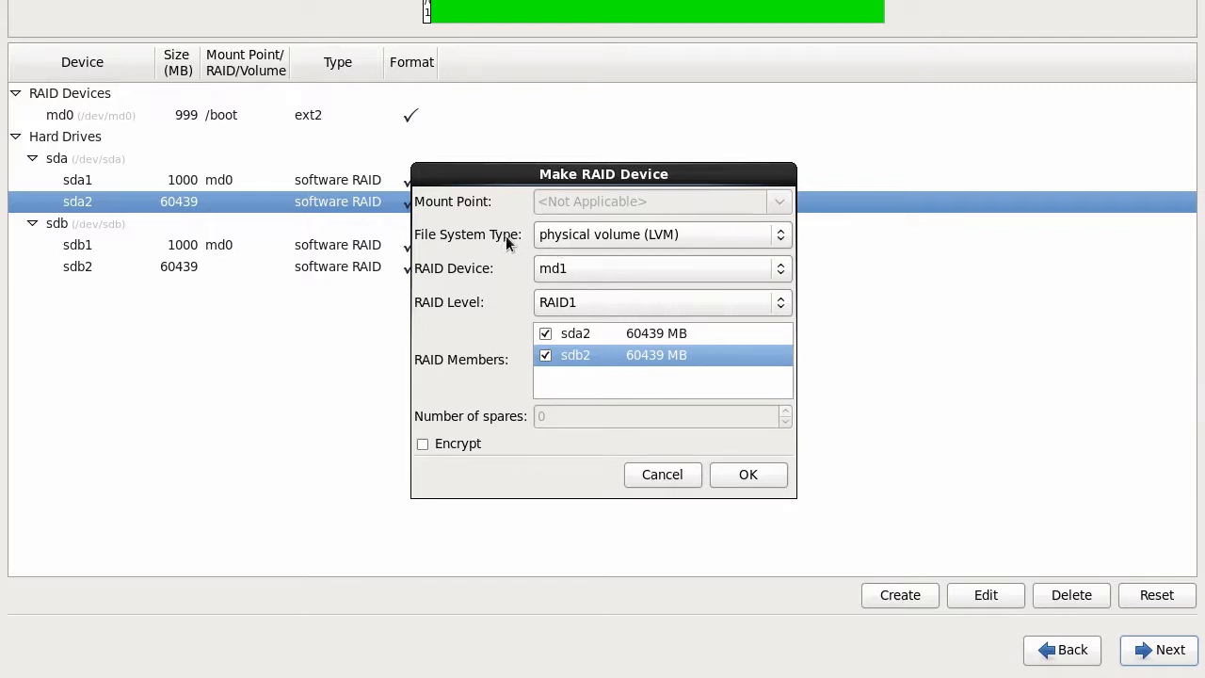
click(742, 473)
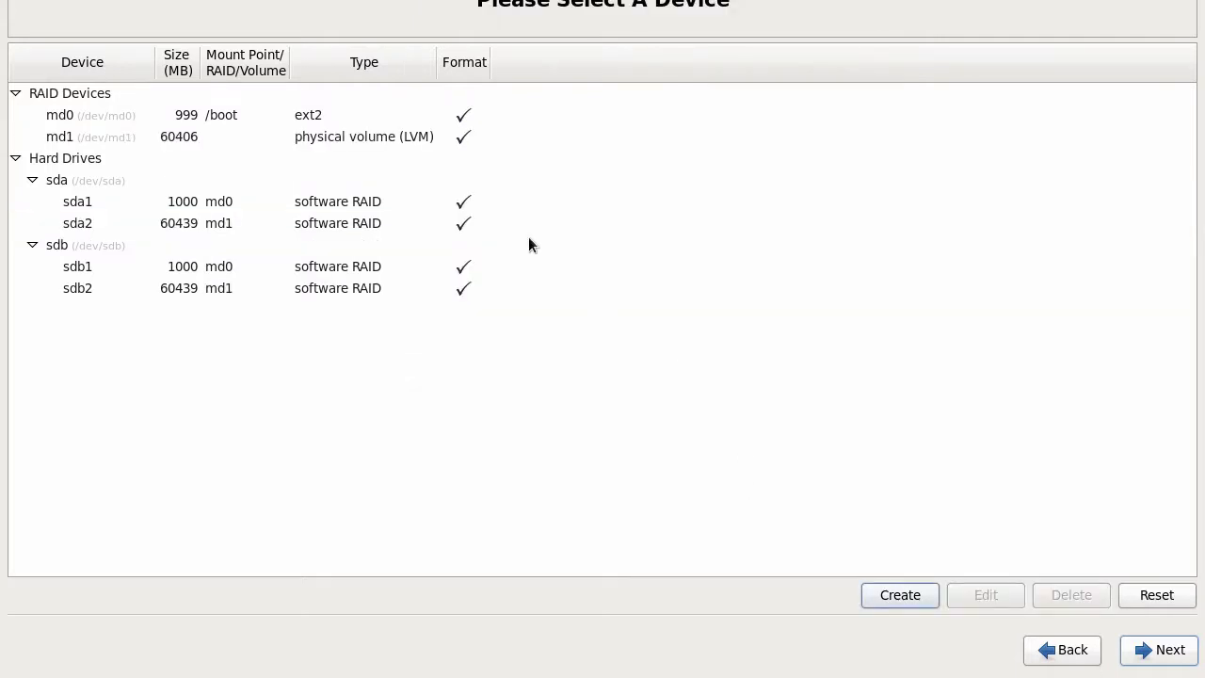
click(902, 596)
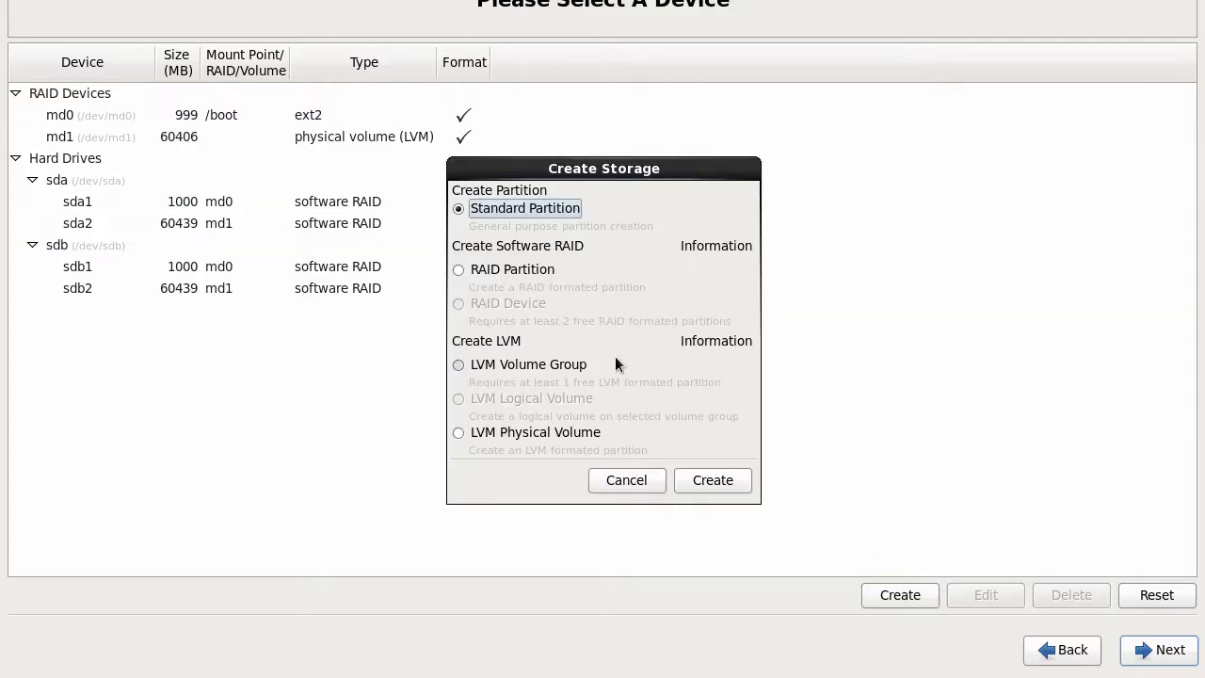
click(524, 429)
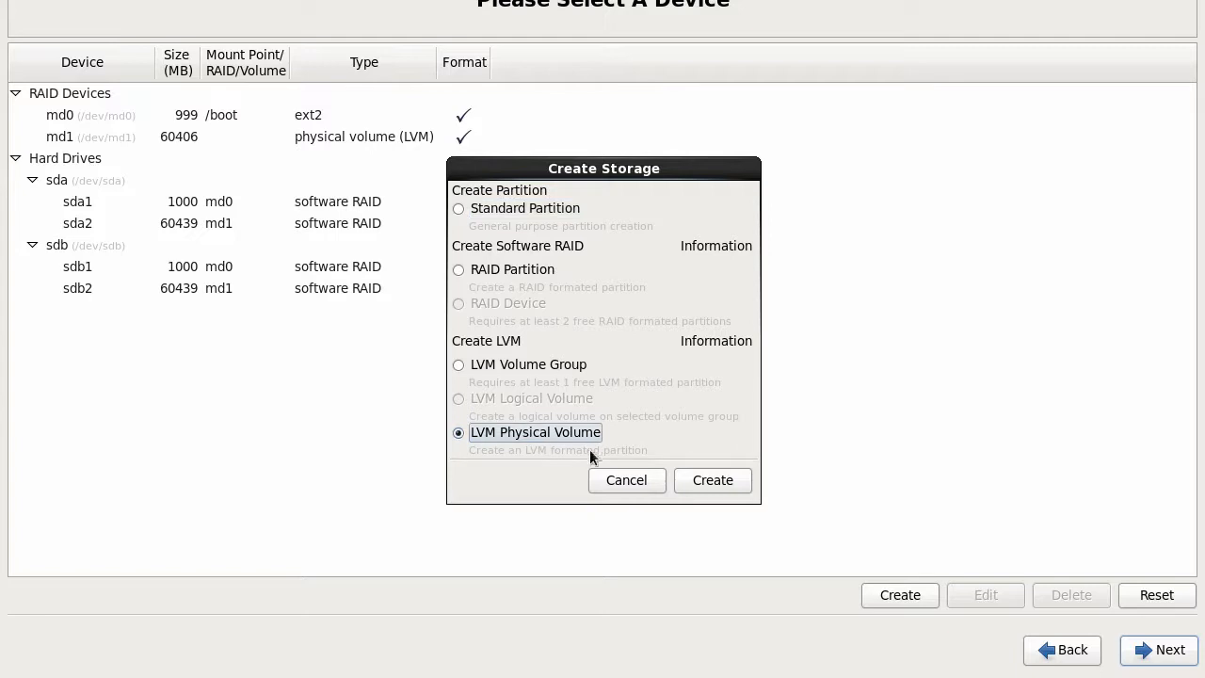
click(703, 487)
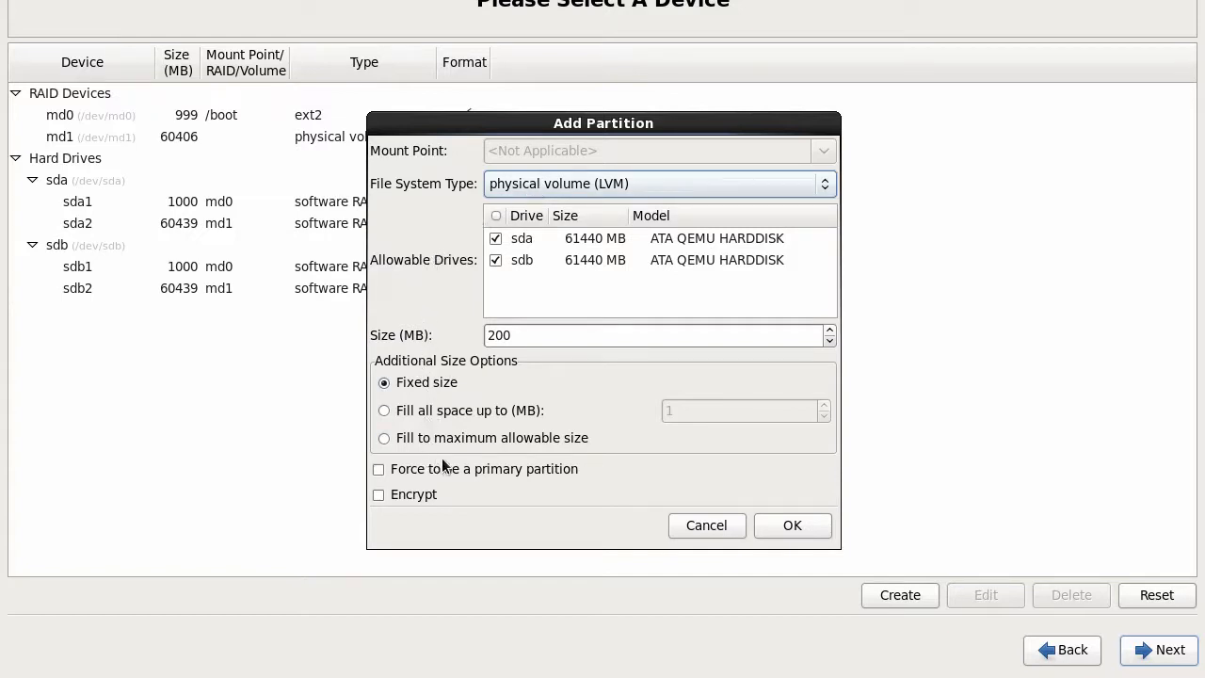
click(706, 525)
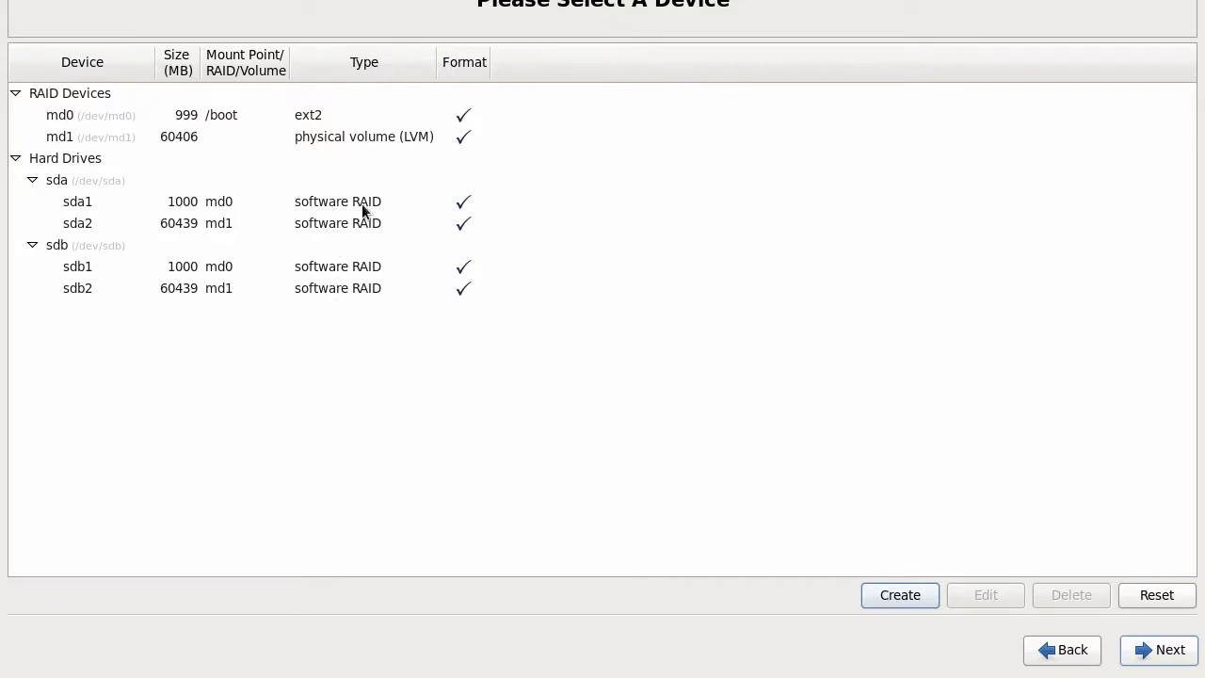
Step: Start a new LVM volume group and name it centos6
click(896, 596)
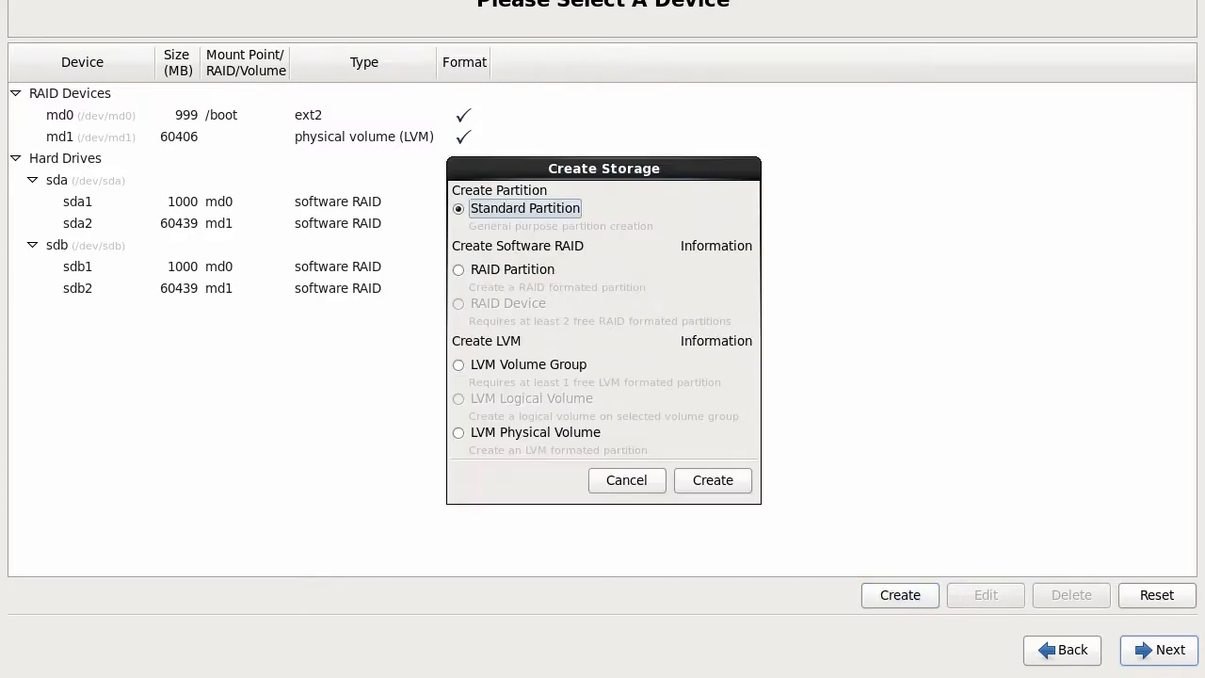
click(504, 365)
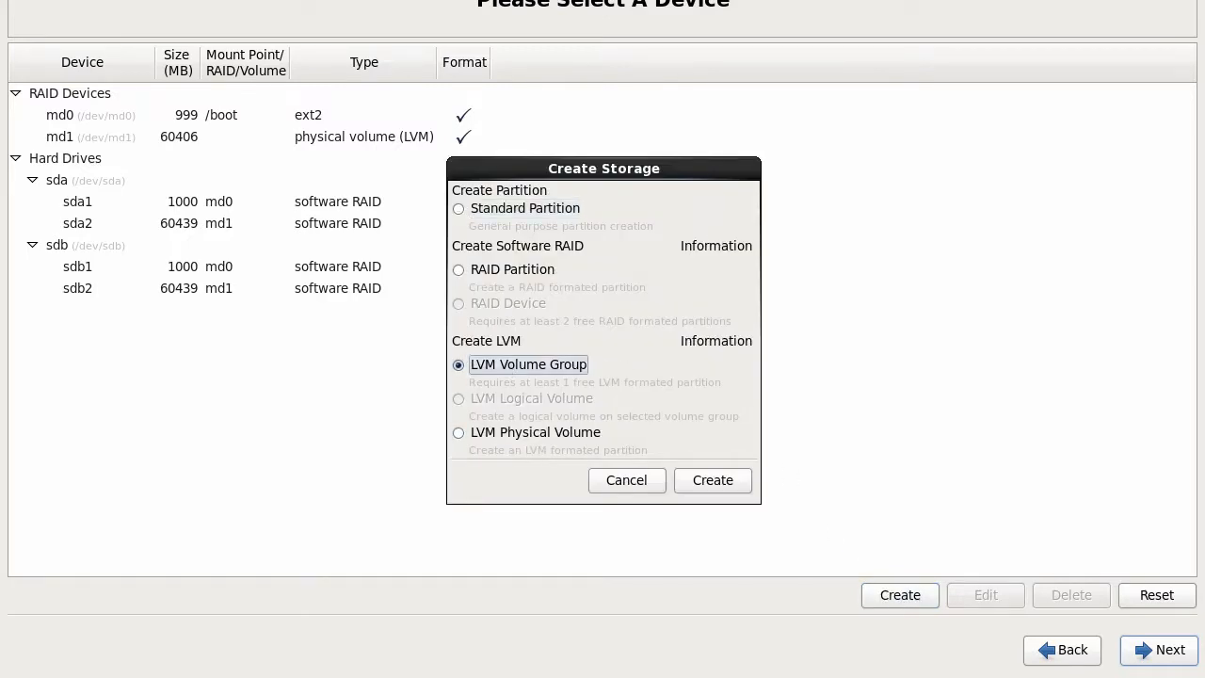
click(712, 482)
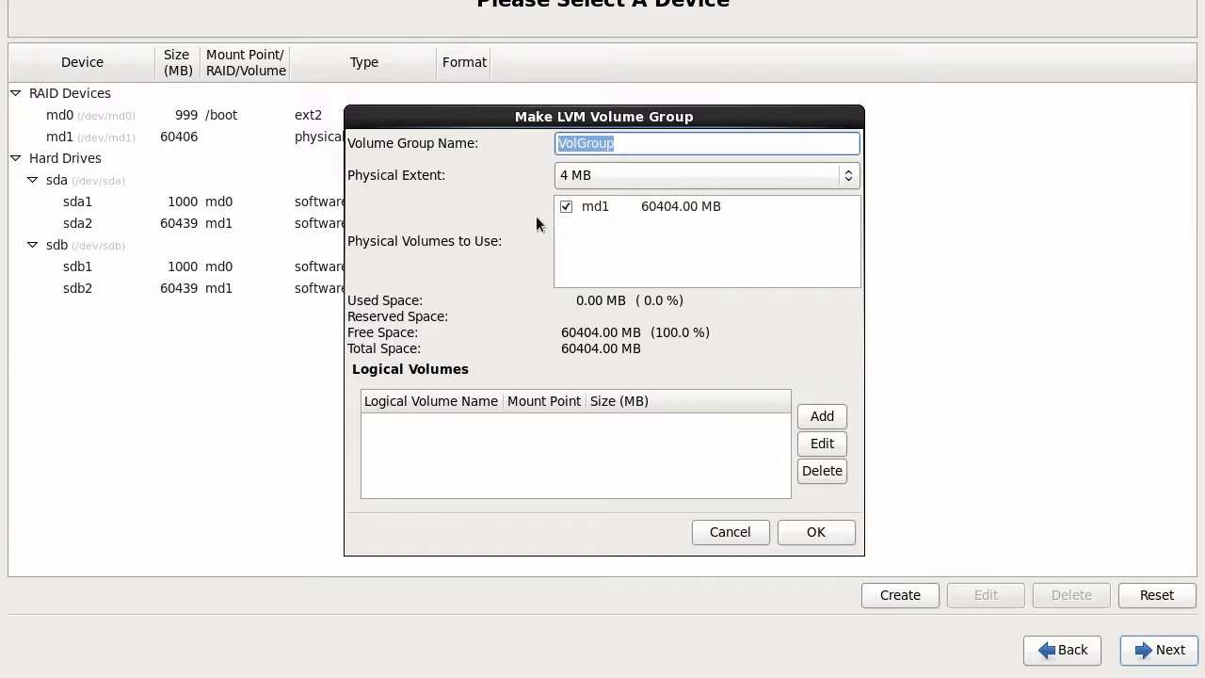
drag(636, 145, 470, 143)
text(cento)
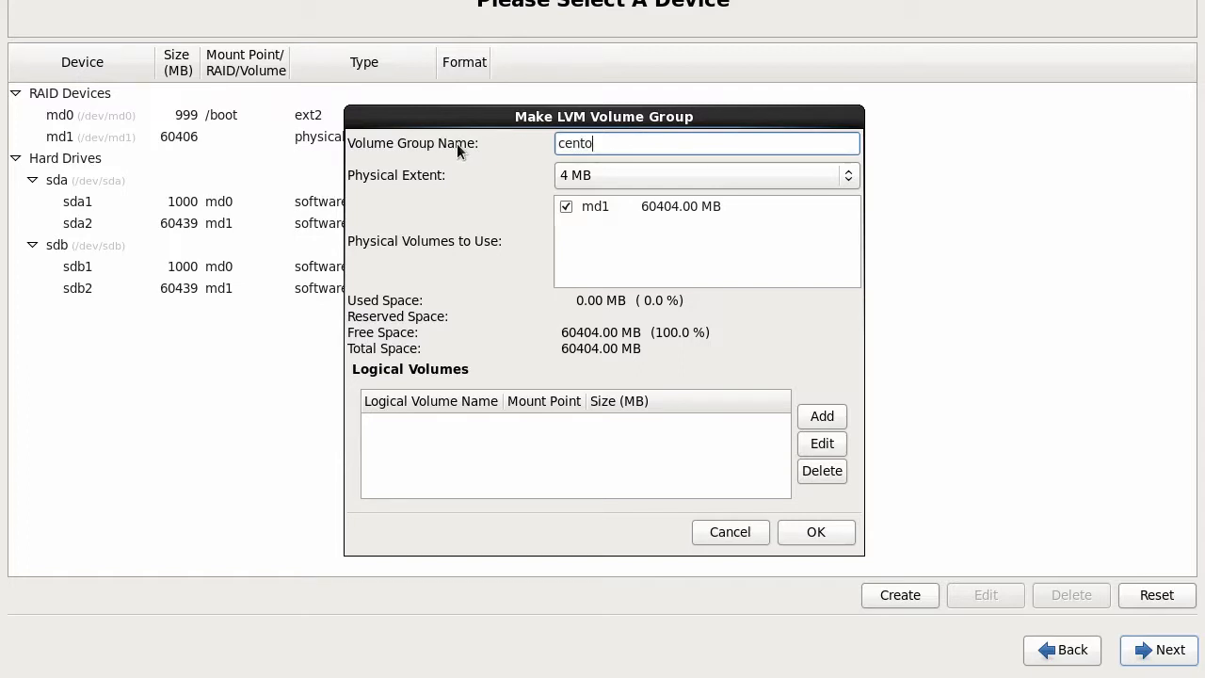
text(s6)
Step: Add logical volume root mounted at /, then confirm the centos6 volume group
click(825, 415)
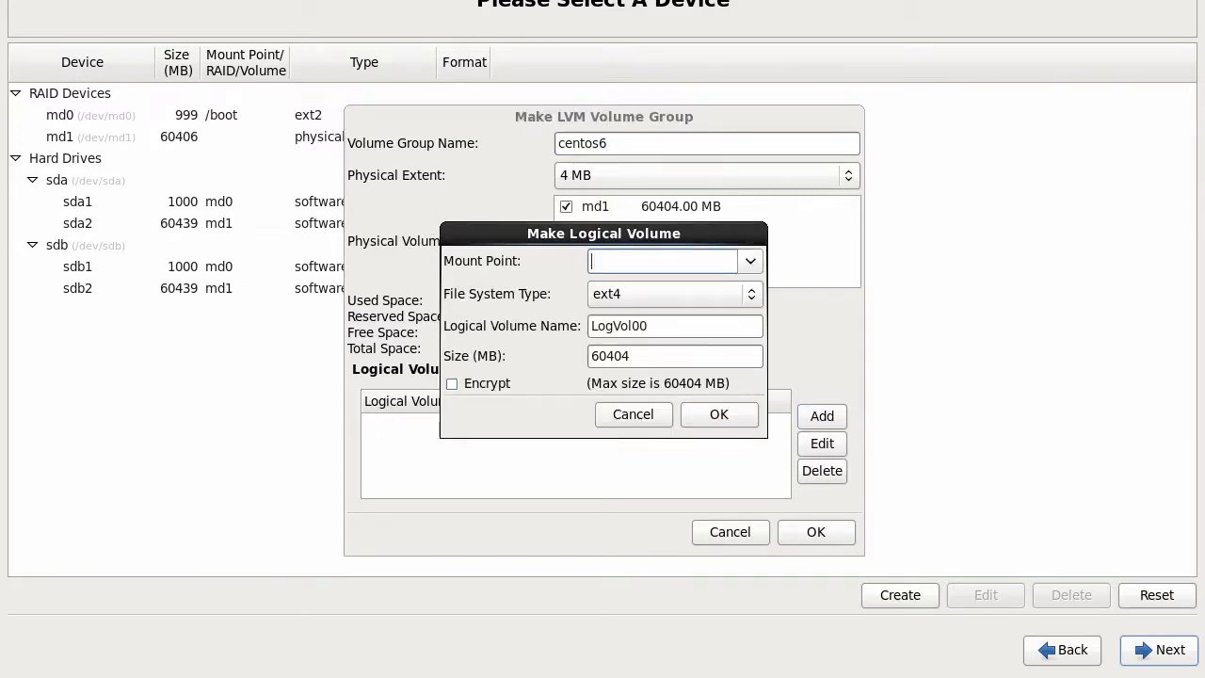
click(744, 264)
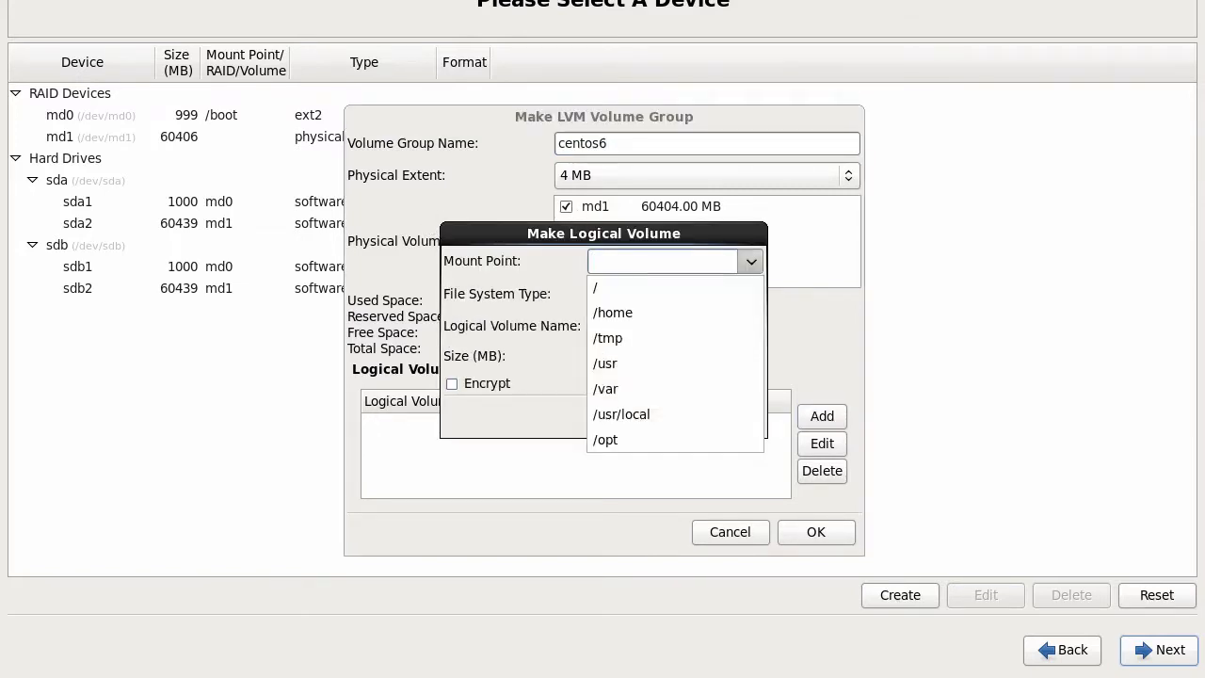
click(664, 288)
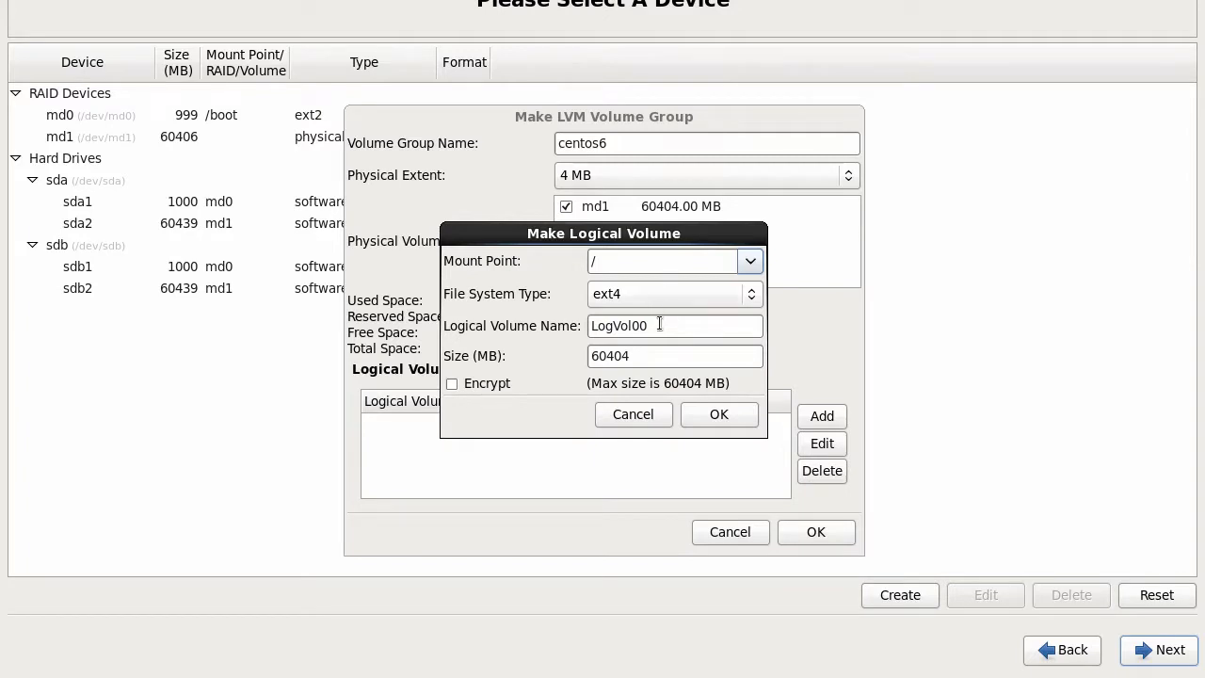
drag(669, 325, 557, 325)
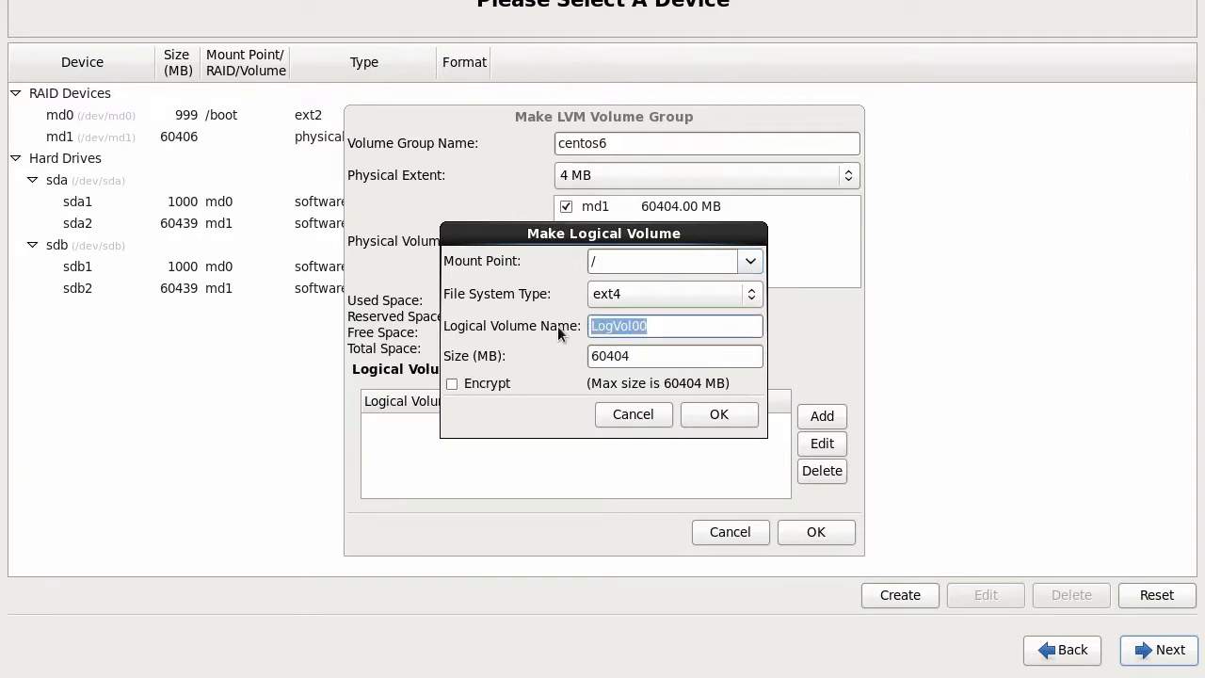
text(root)
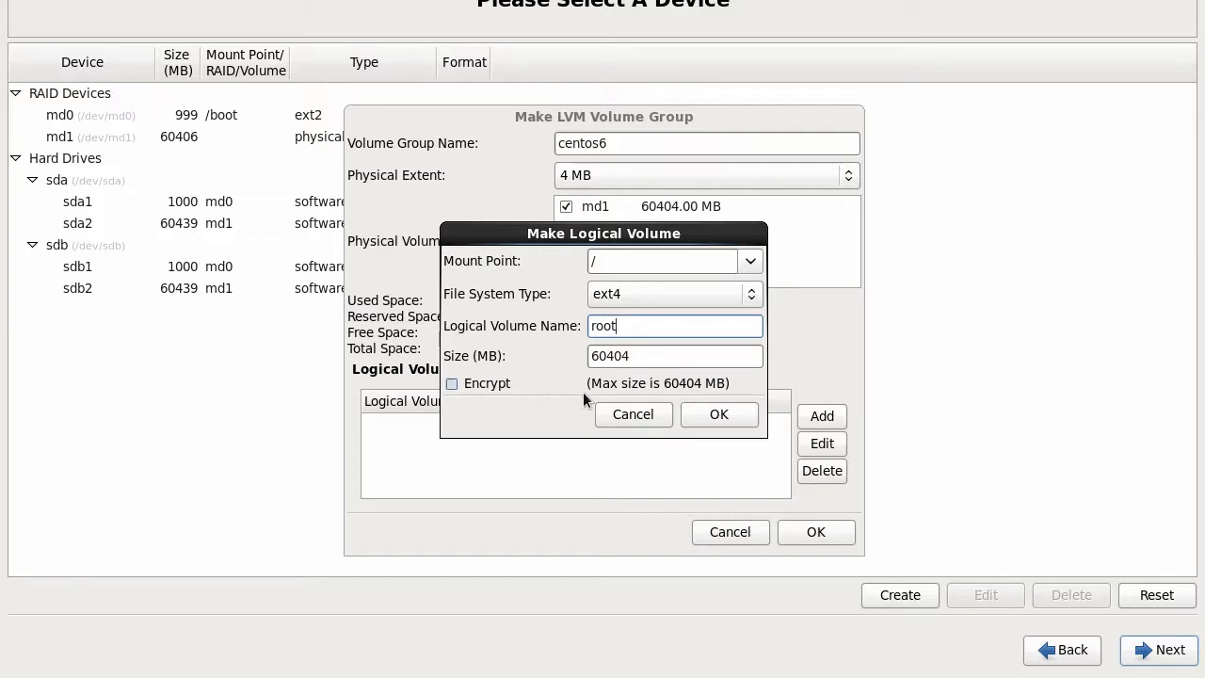
click(720, 414)
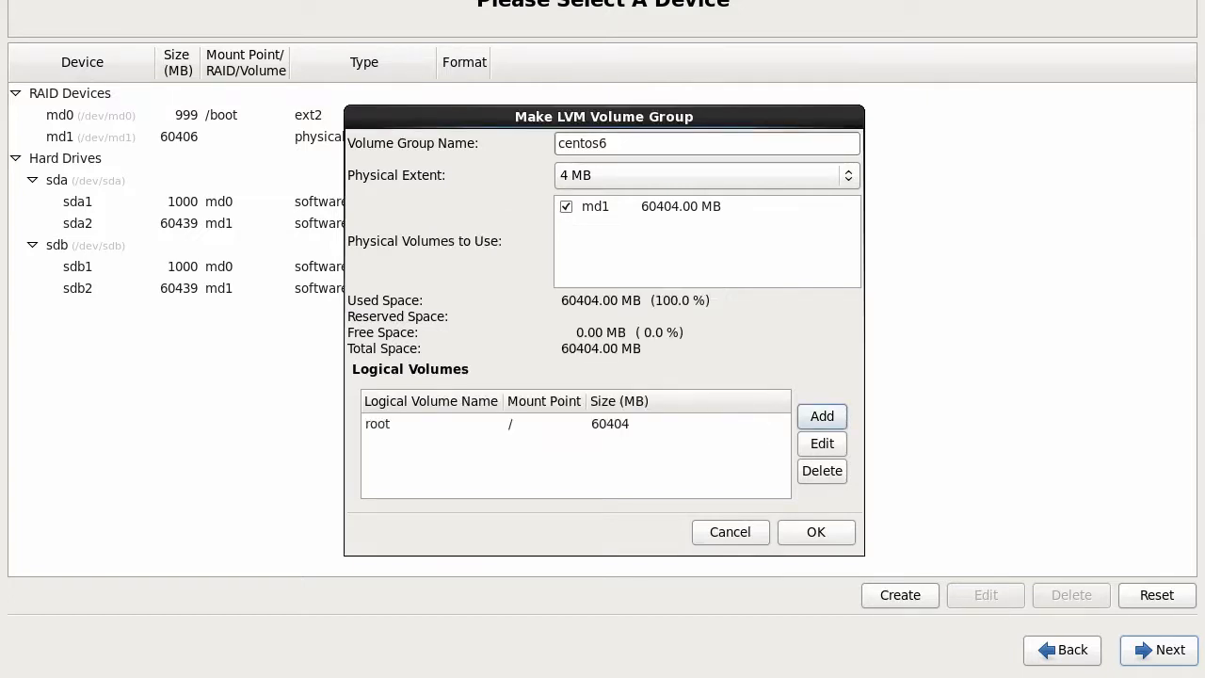
click(813, 533)
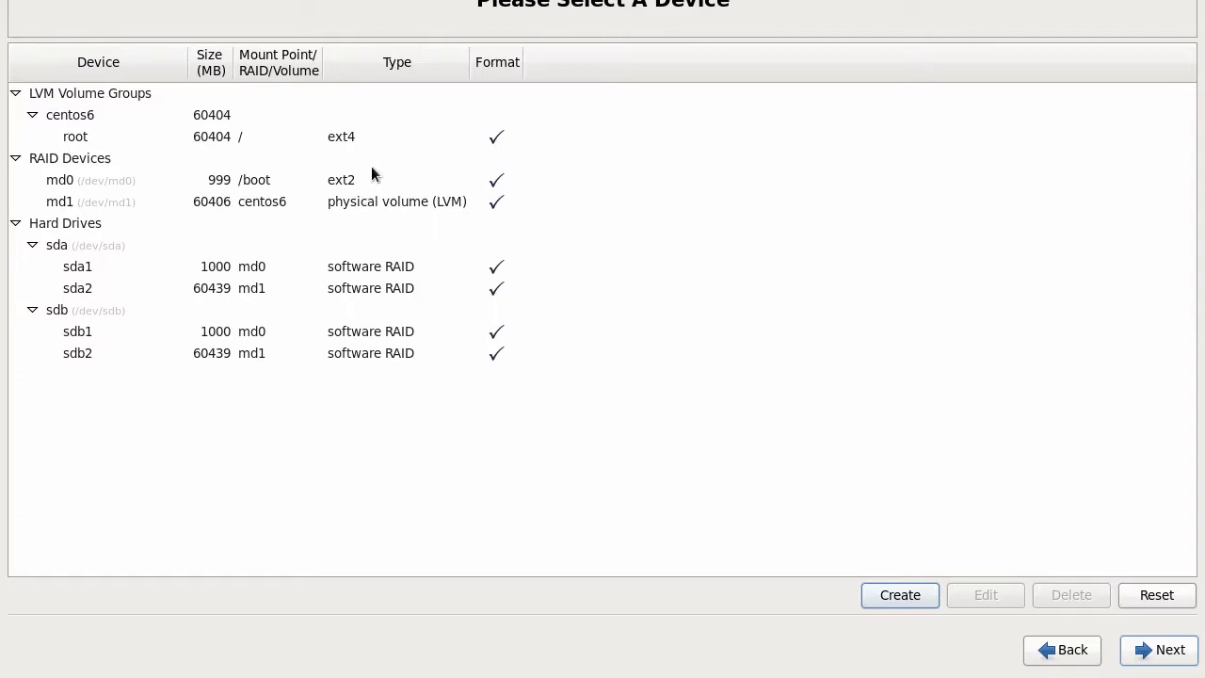
Step: Proceed without swap, approve formatting /dev/sda and /dev/sdb, and write the layout to disk
click(1159, 649)
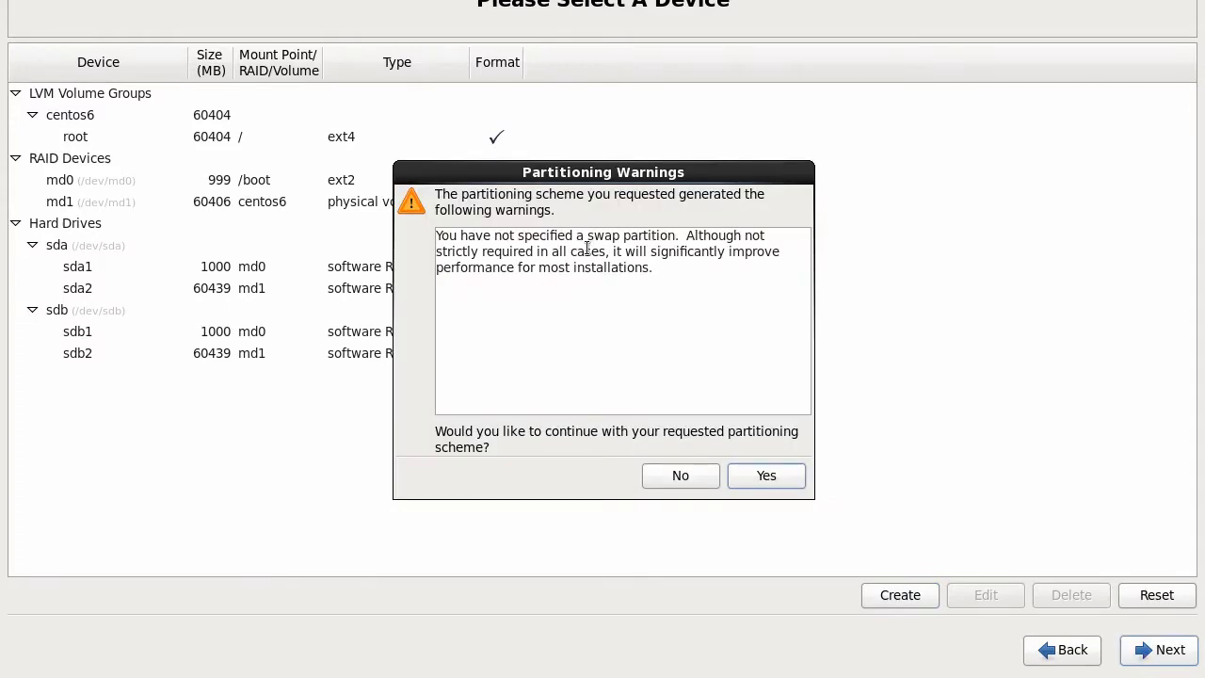
click(766, 476)
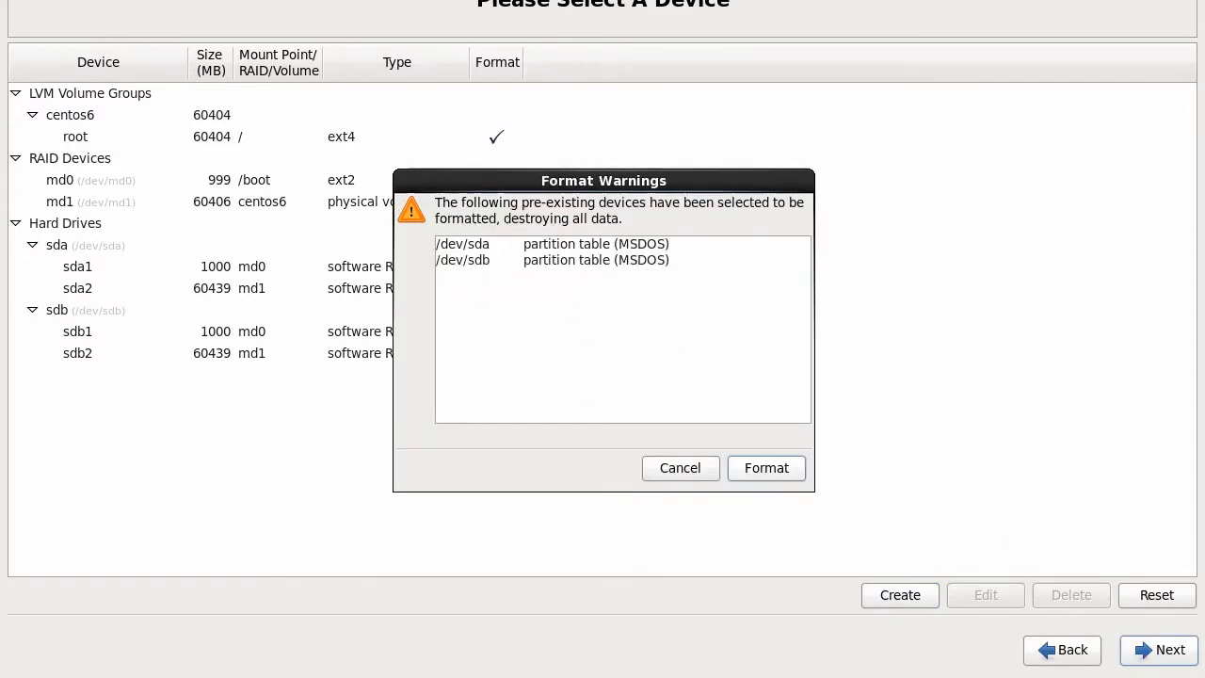
click(761, 468)
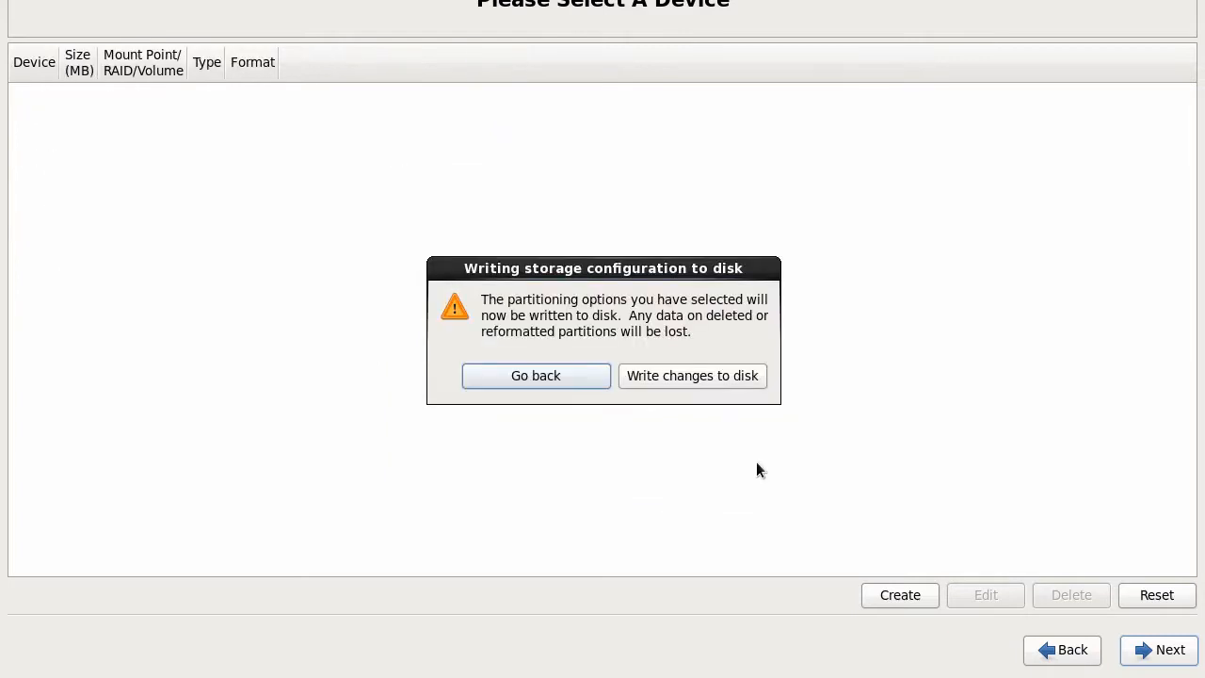
click(685, 376)
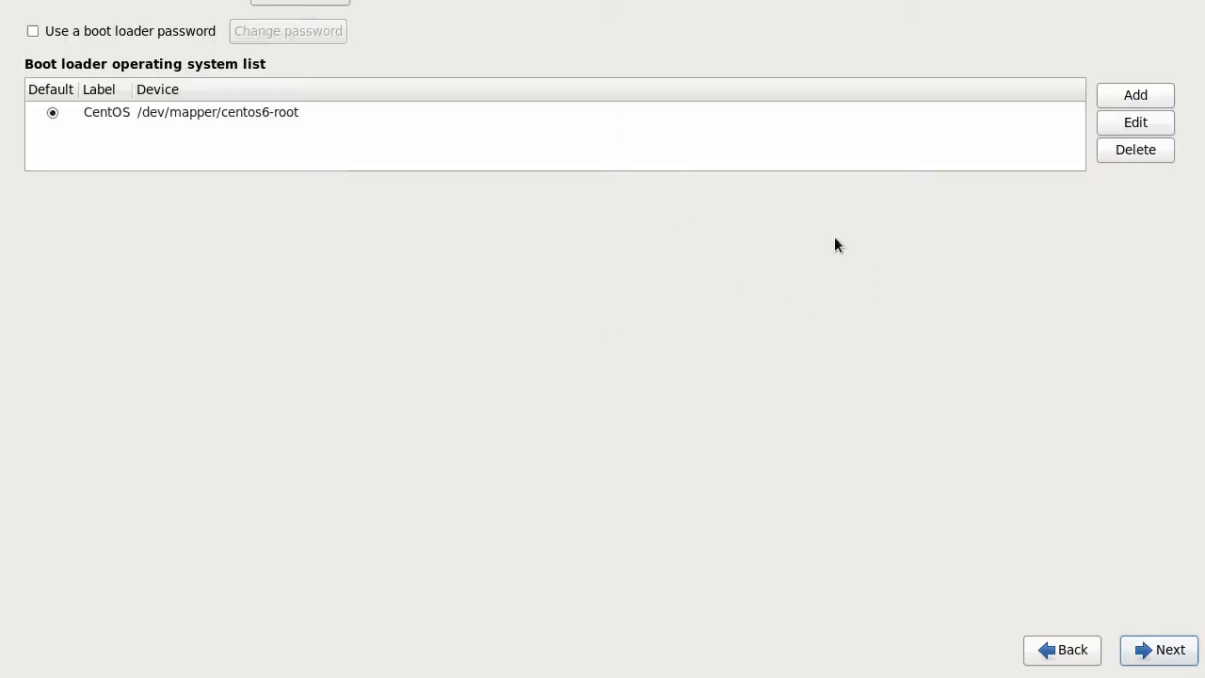
Step: Accept the default CentOS boot loader entry and let the installation finish
click(1156, 652)
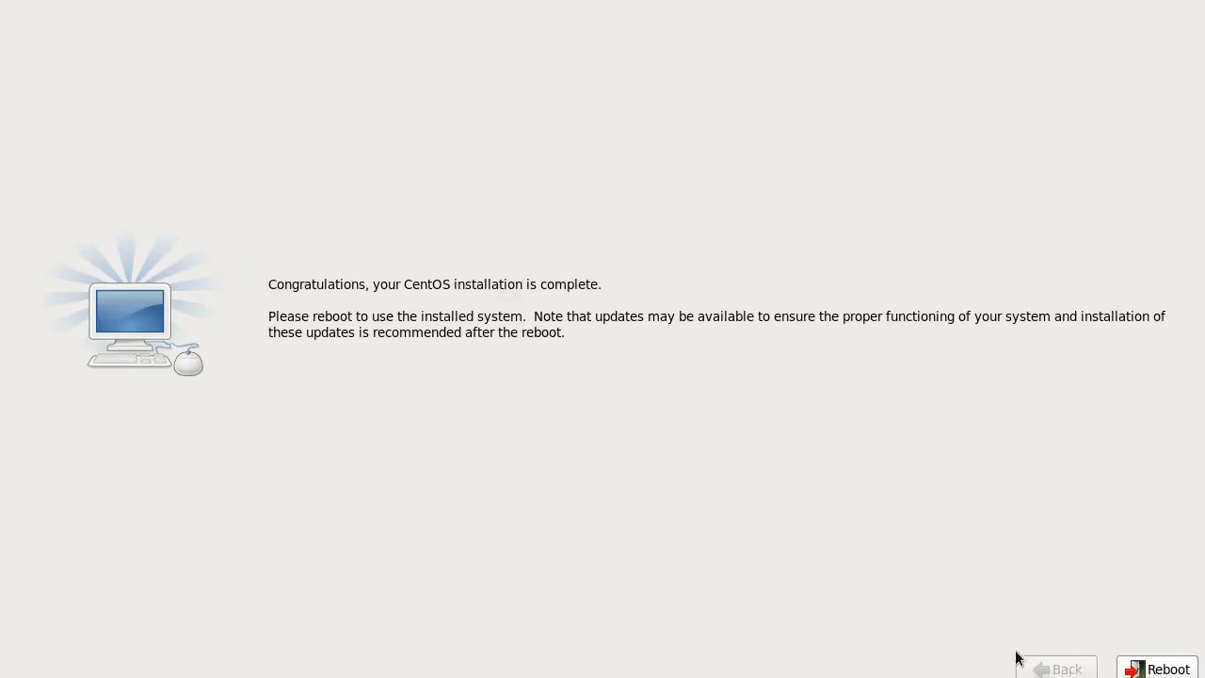
Step: Reboot the VM into the installed CentOS 6.5 system
click(1158, 667)
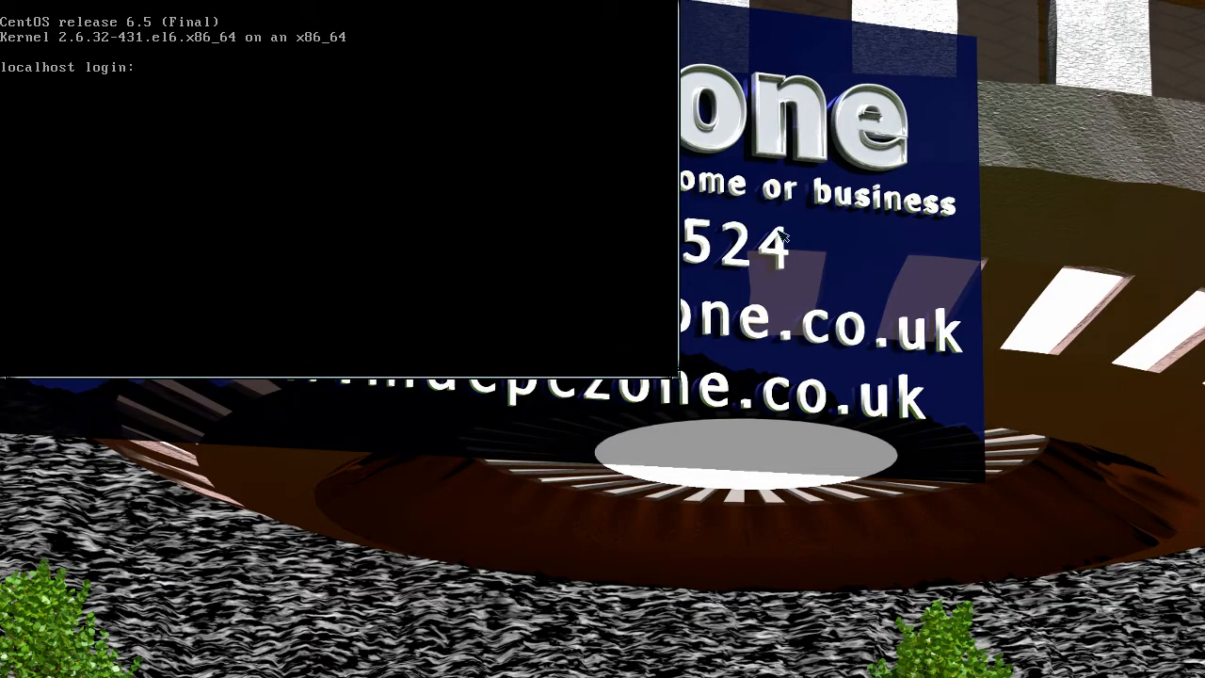
Step: Log in as root and take the VM console out of fullscreen
text(root)
key(Return)
key(Return)
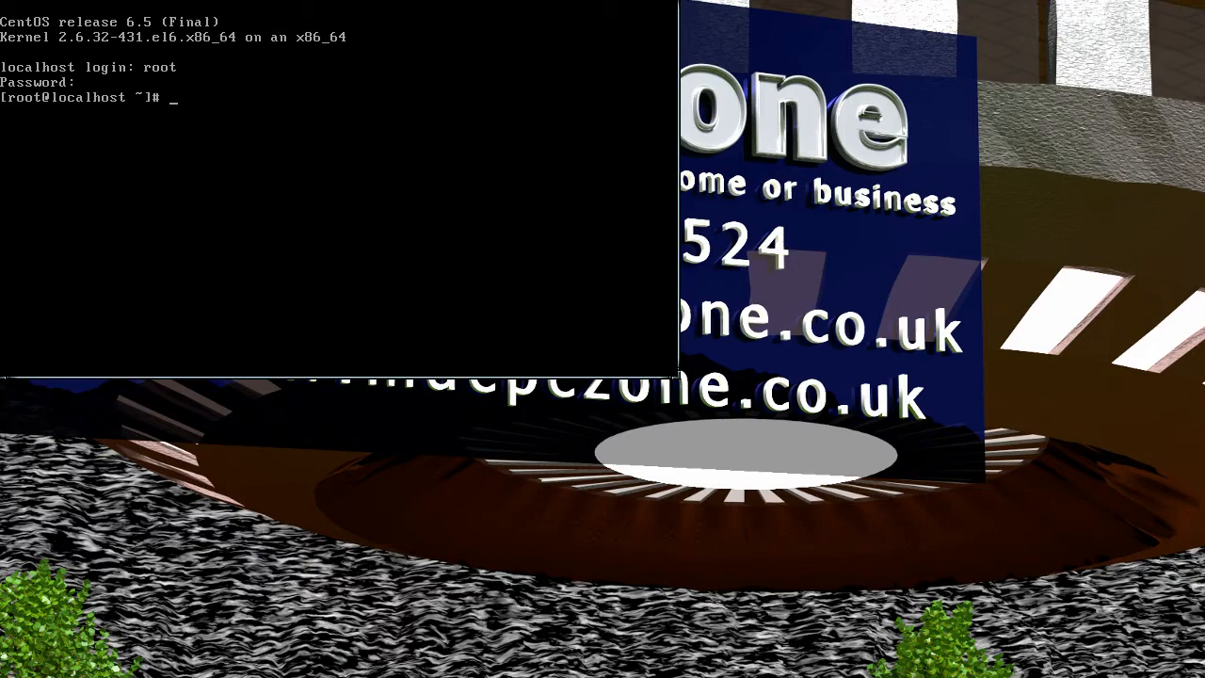
key(ctrl+alt+f)
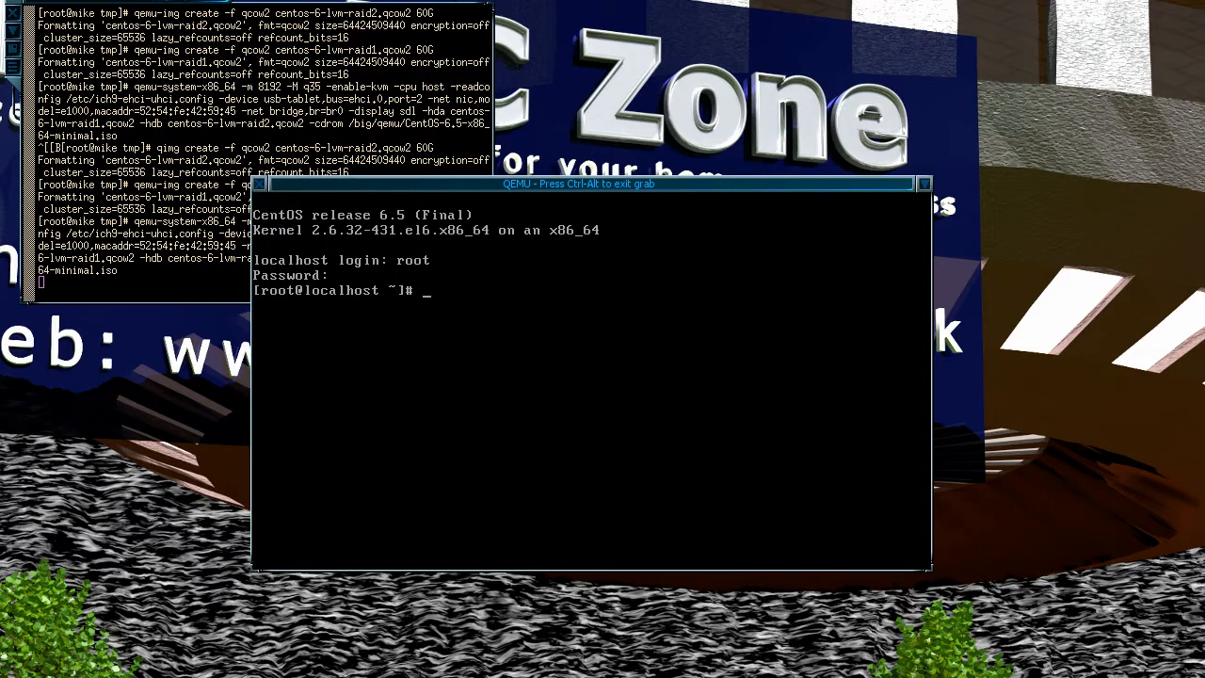
Step: Run cat /proc/partitions and df -h, then release the mouse grab
text(at /proc/partitions)
key(Return)
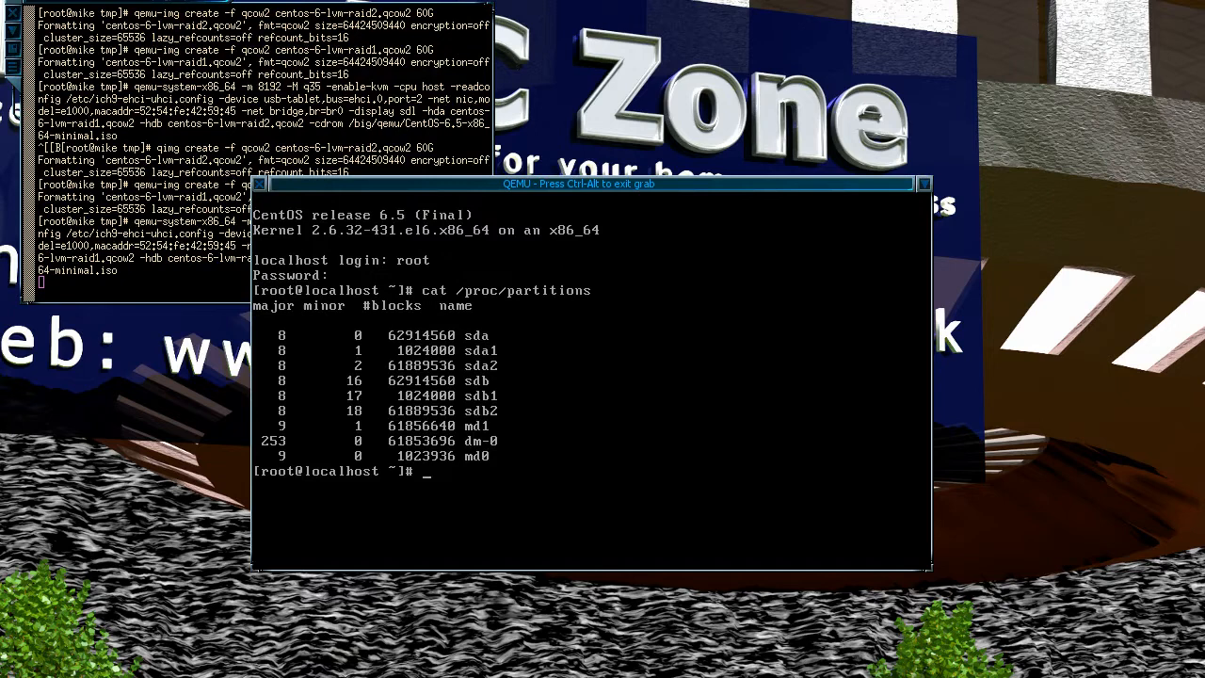
text(df -)
text(h)
key(Return)
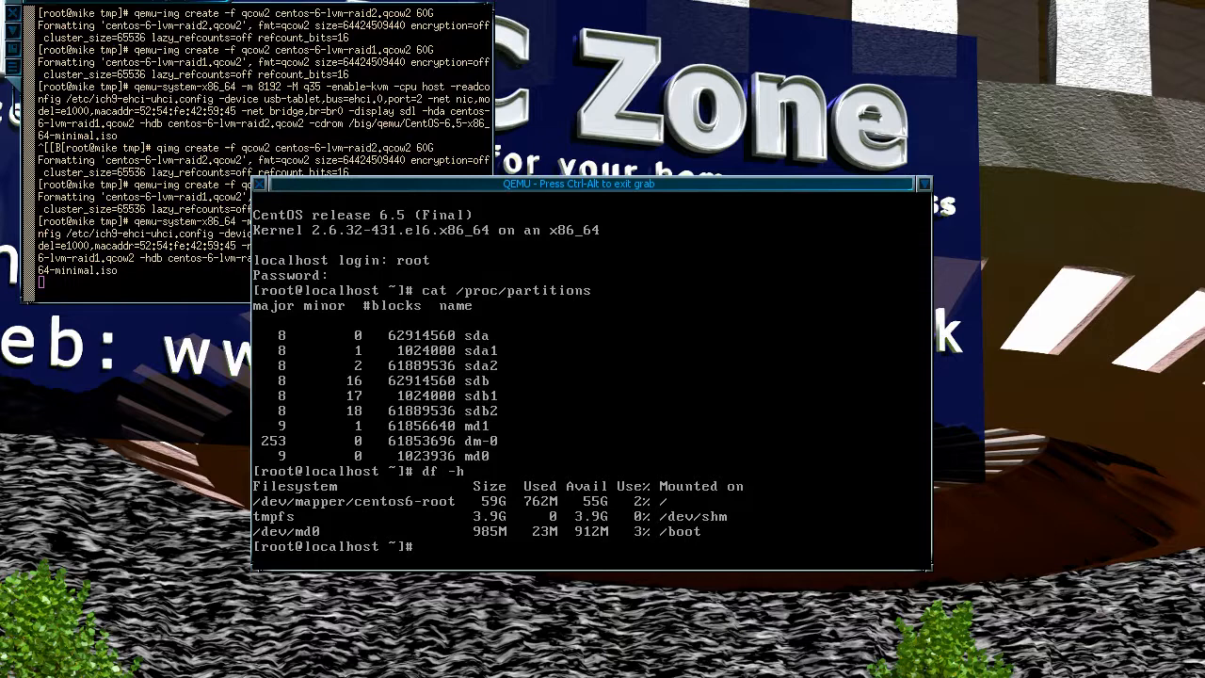
key(ctrl+alt)
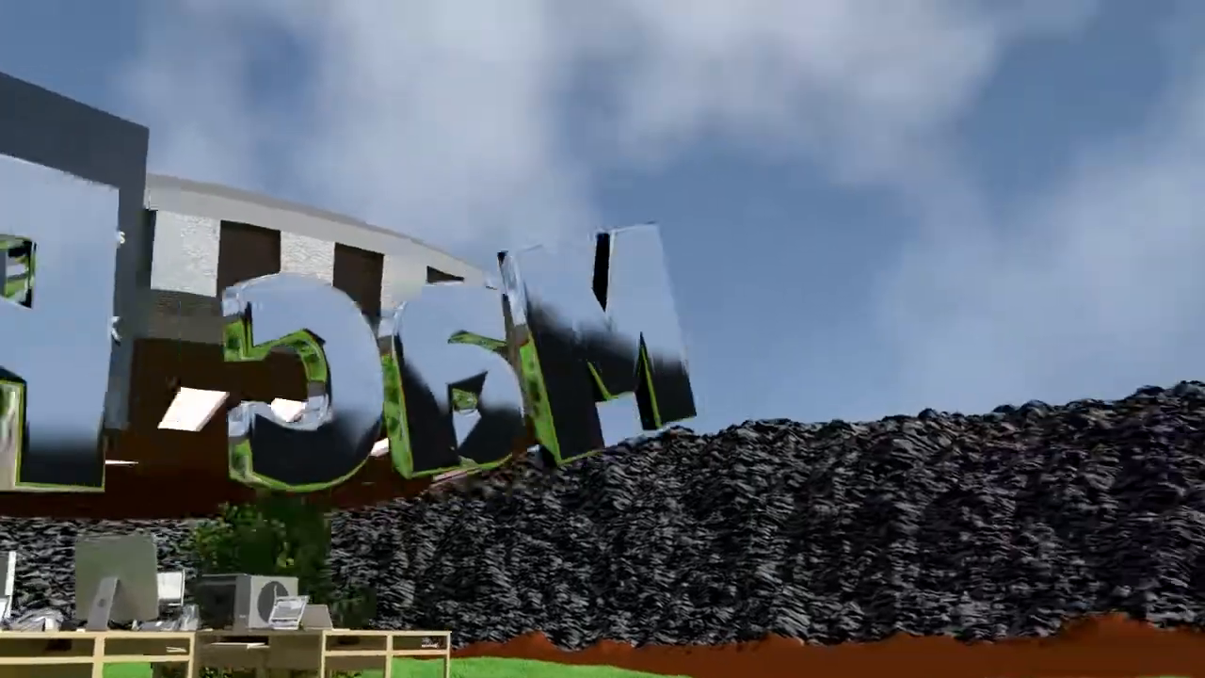